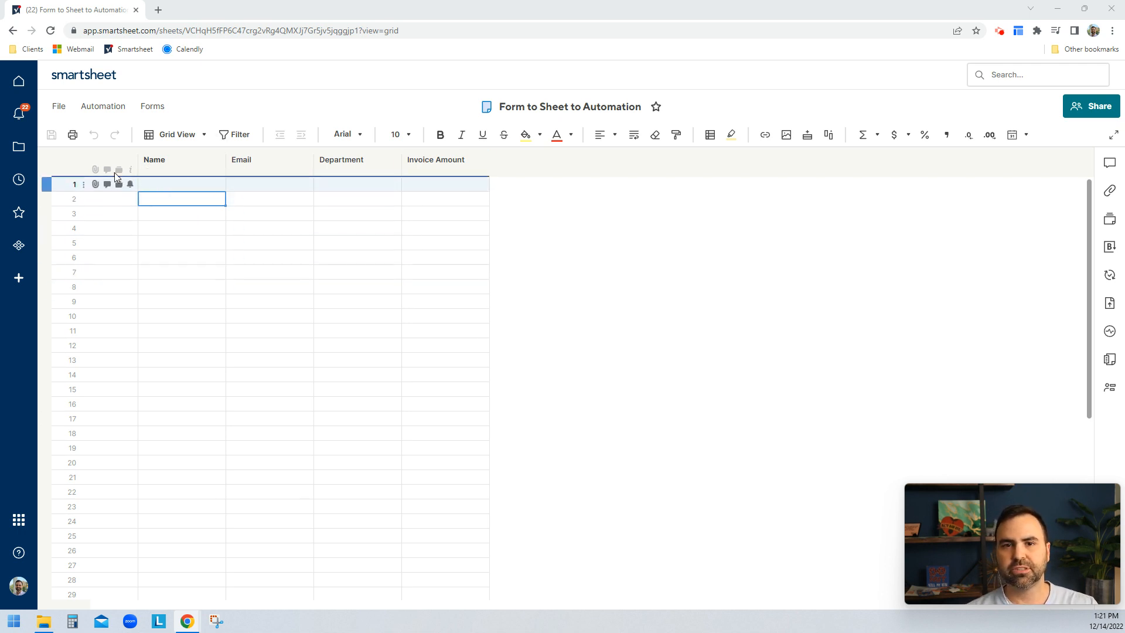
Create a new form from the sheet and change its title to "Invoice Reimbursement".
left_click(152, 106)
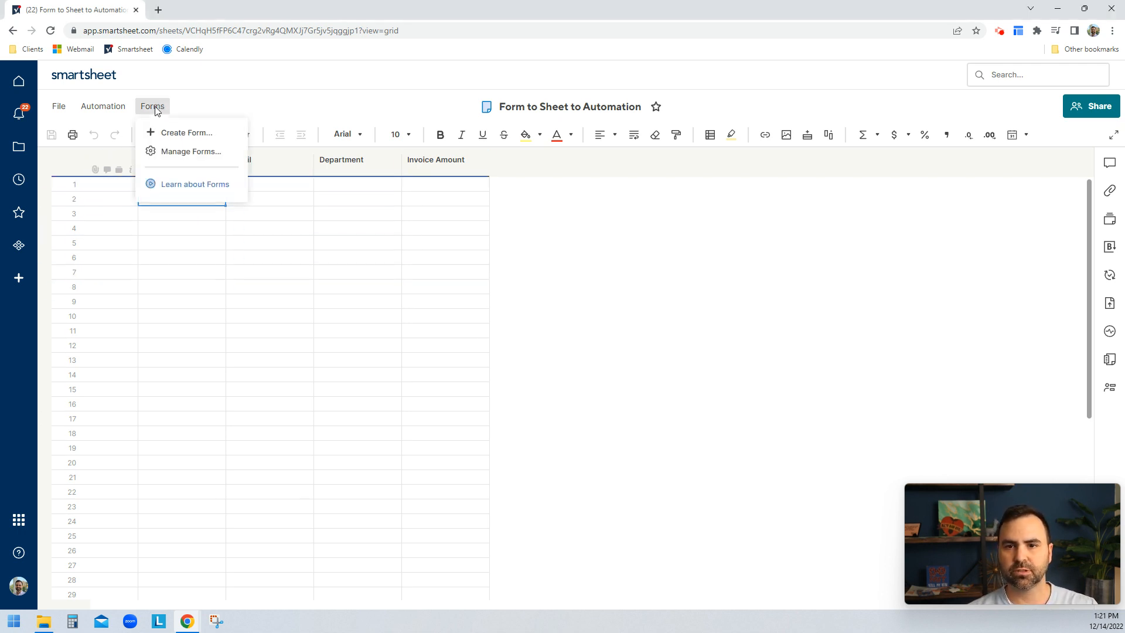
left_click(169, 134)
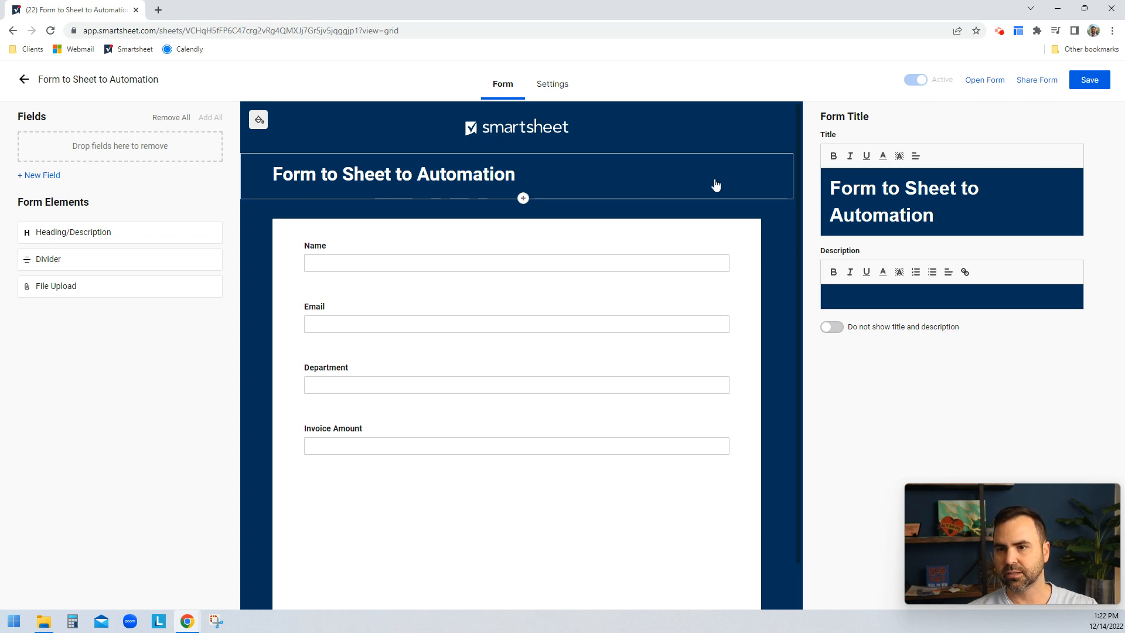
left_click_drag(941, 215, 831, 193)
type("Invoice ")
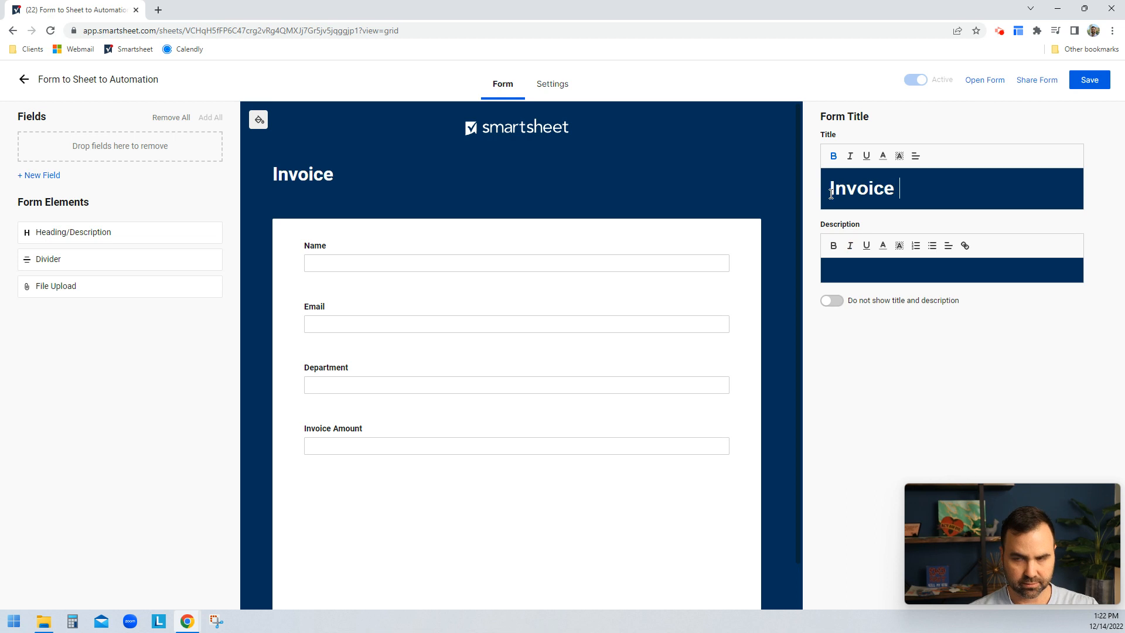
type("R")
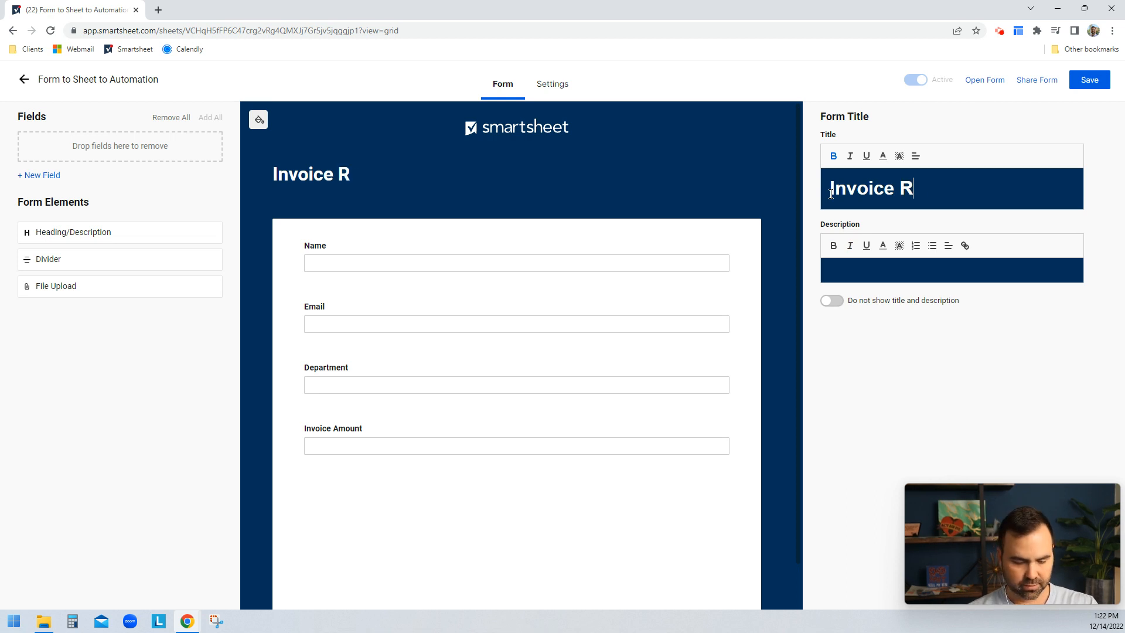
type("eimbursement")
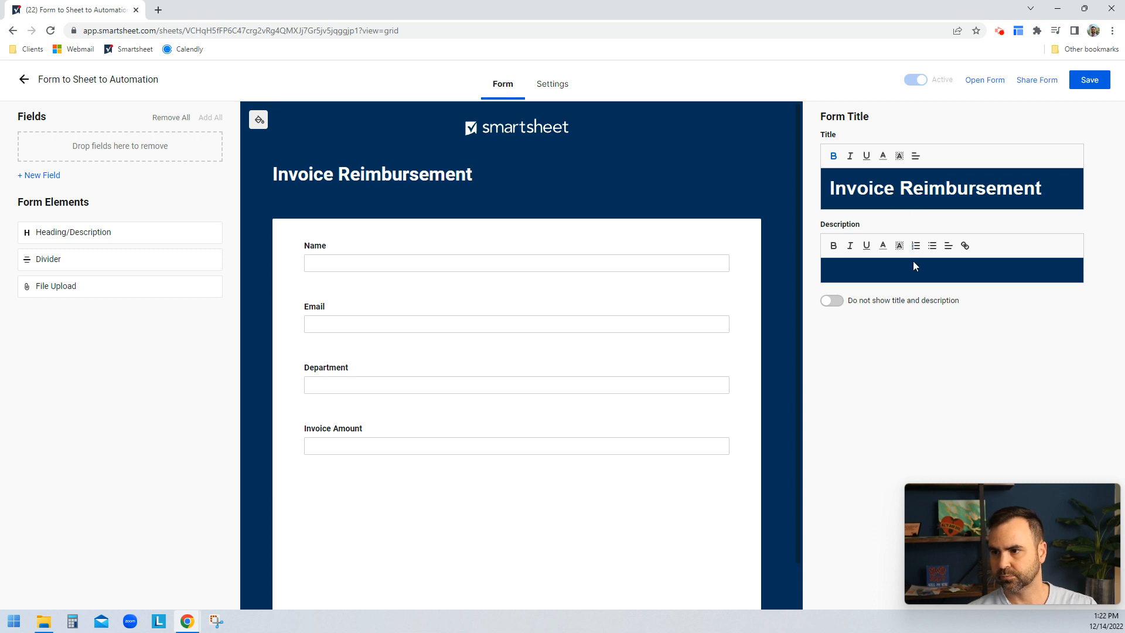
Add the form description "Use this form to request reimbursement.".
type("Us")
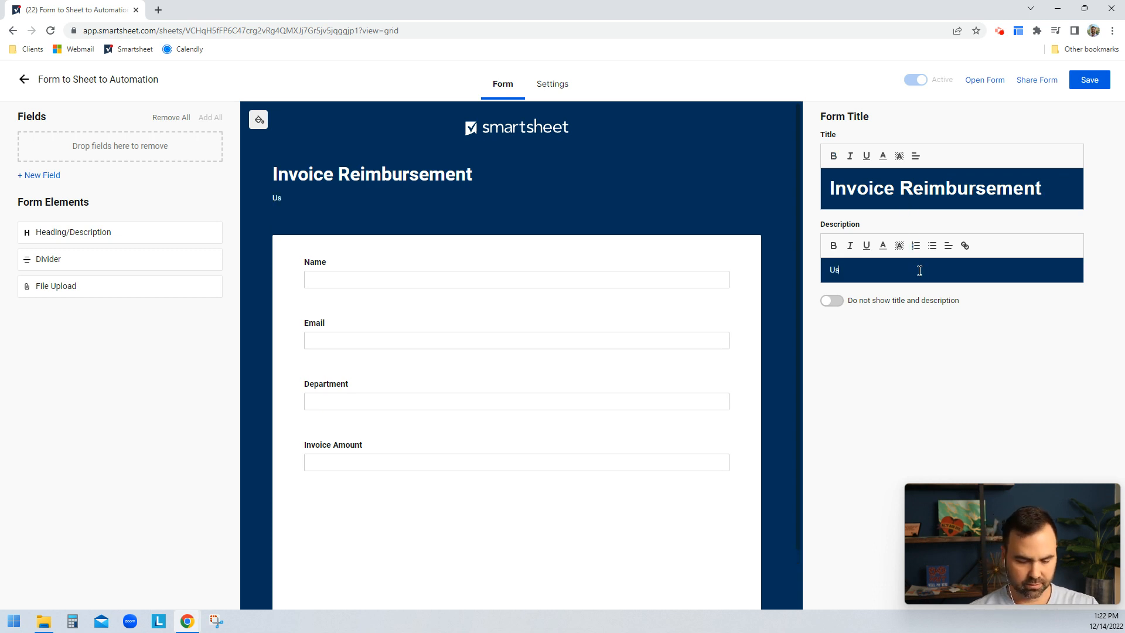
type("e this form to reque")
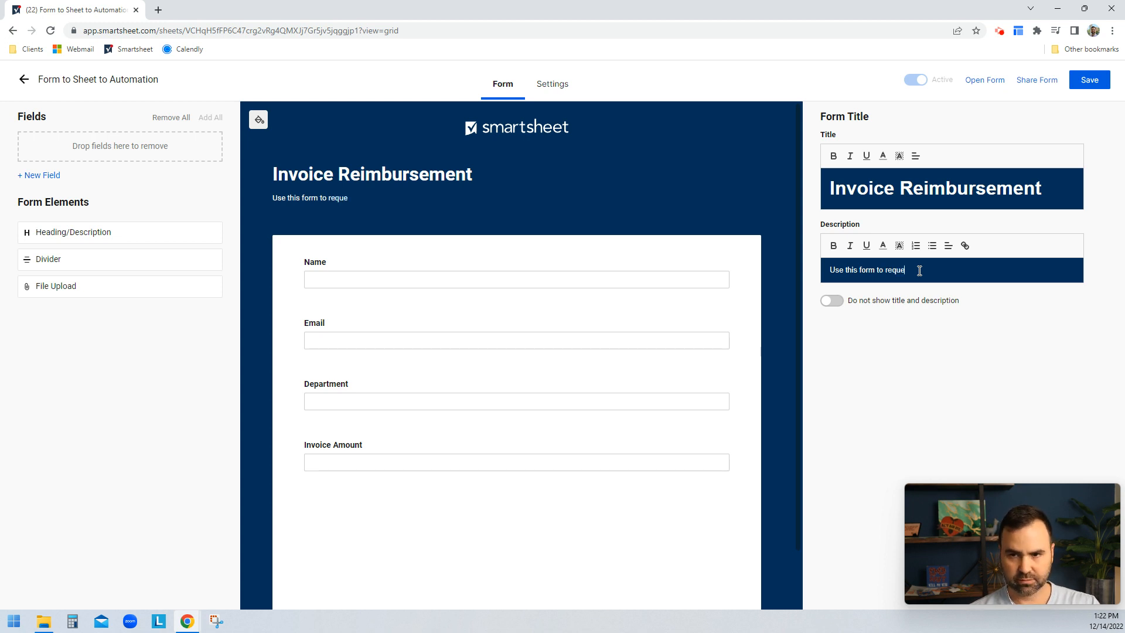
type("st reimbursement.")
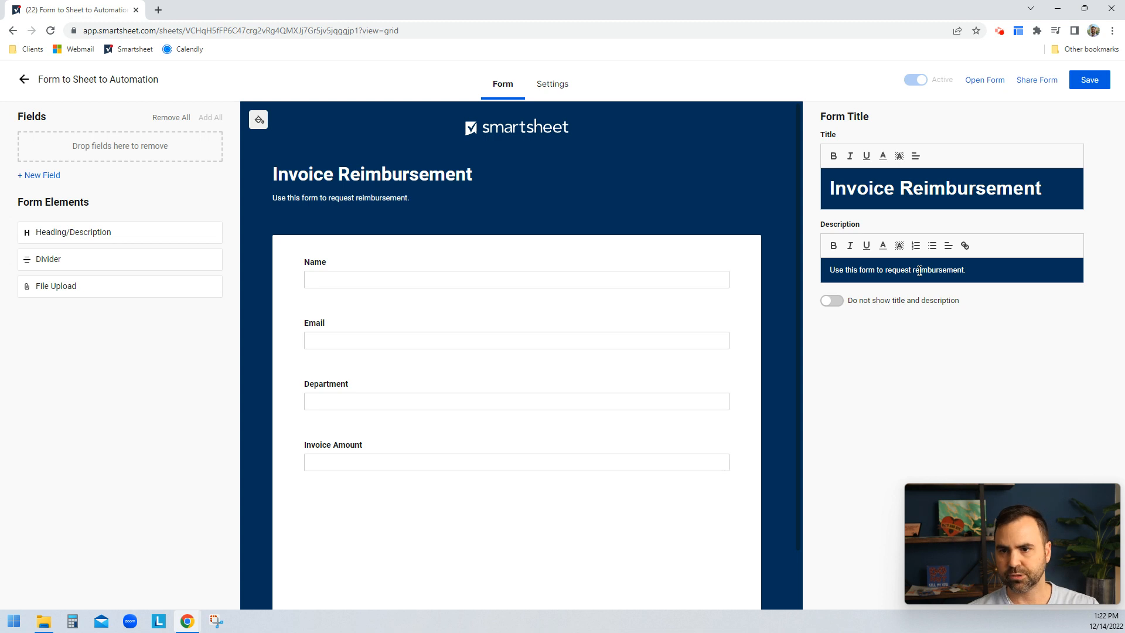
Set the label of the form's Name field to "Your Name".
left_click(582, 279)
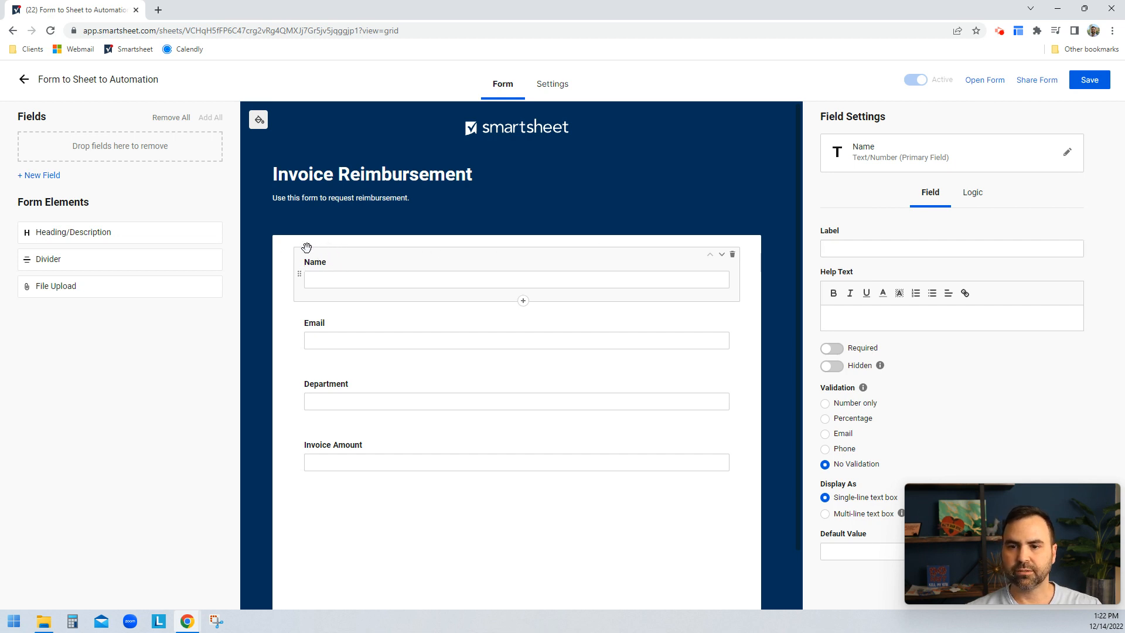
left_click(847, 244)
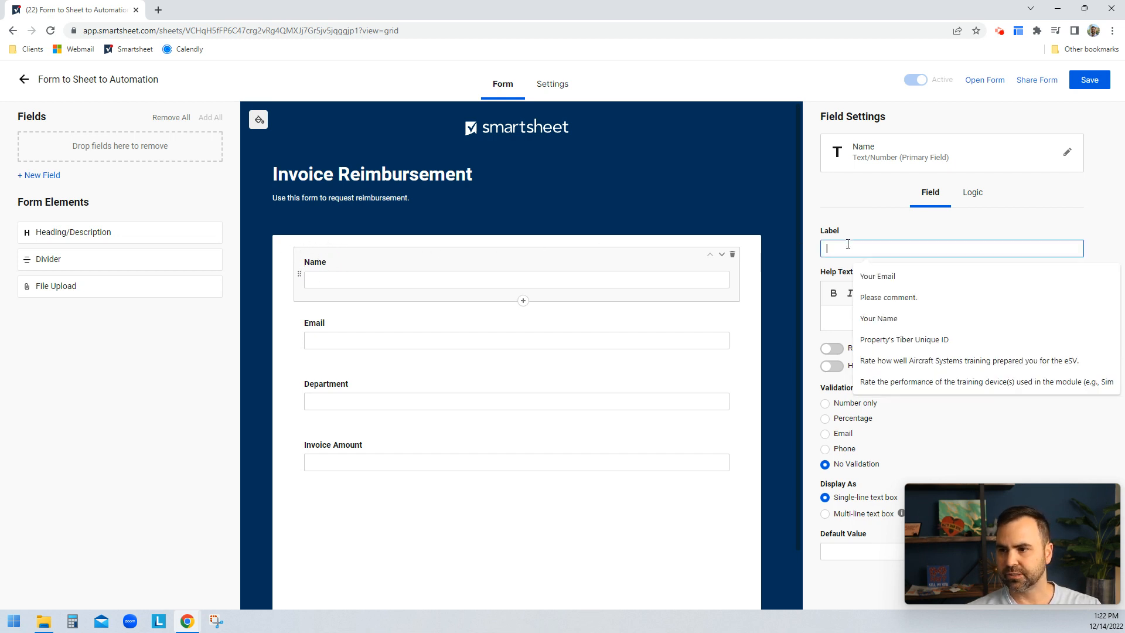
type("Your Name")
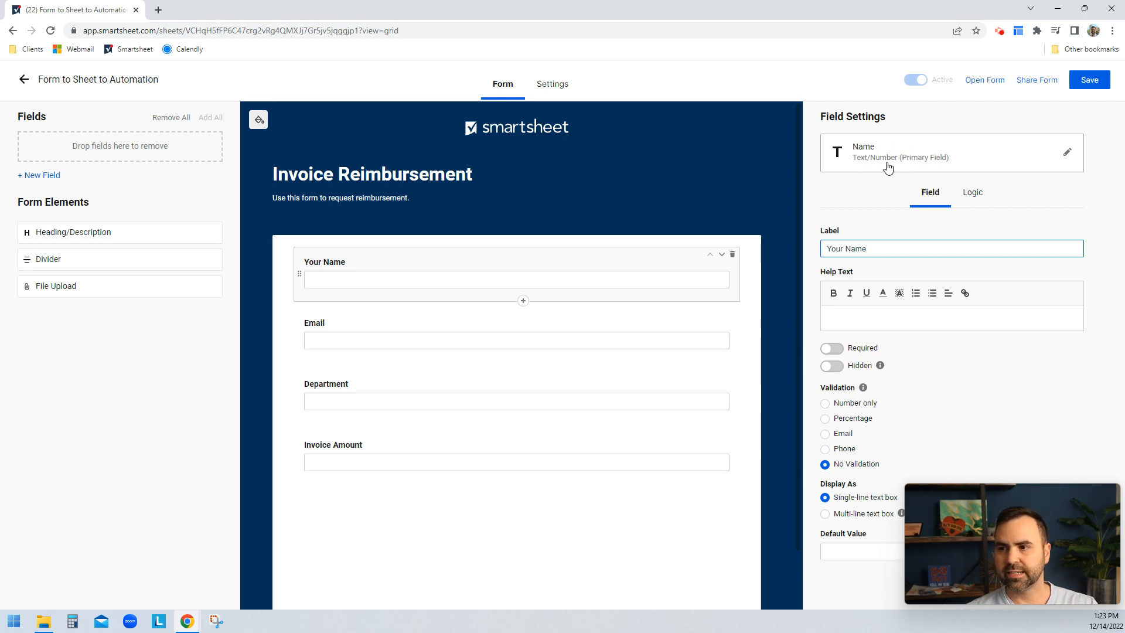
Examine the field type settings of the Name and Email fields, closing each without making changes.
left_click(1066, 152)
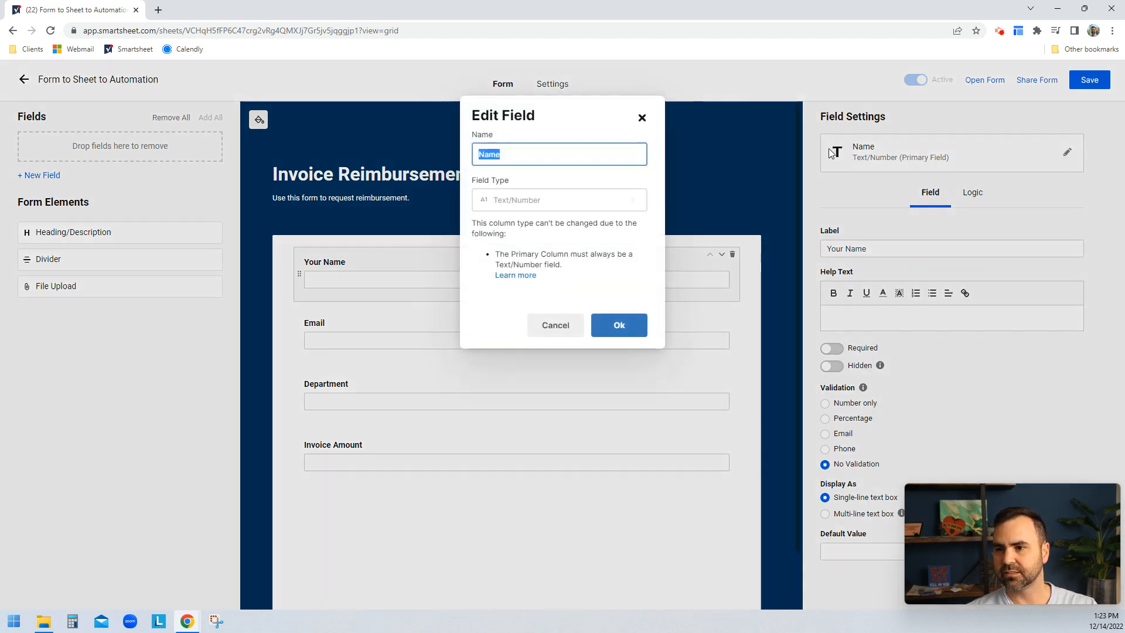
left_click(536, 330)
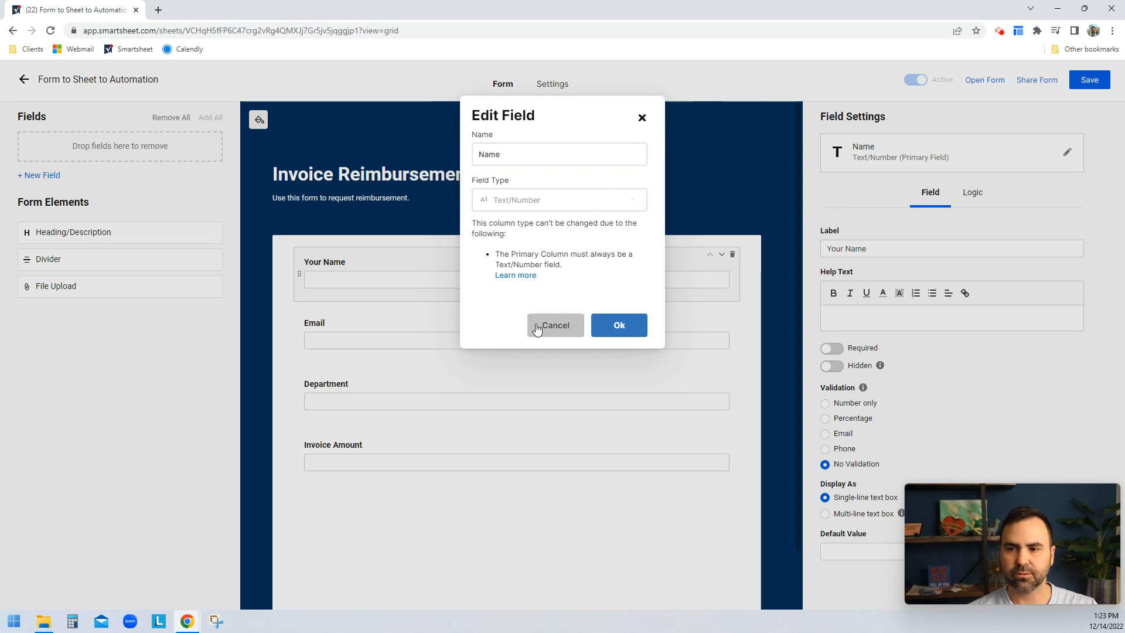
left_click(585, 322)
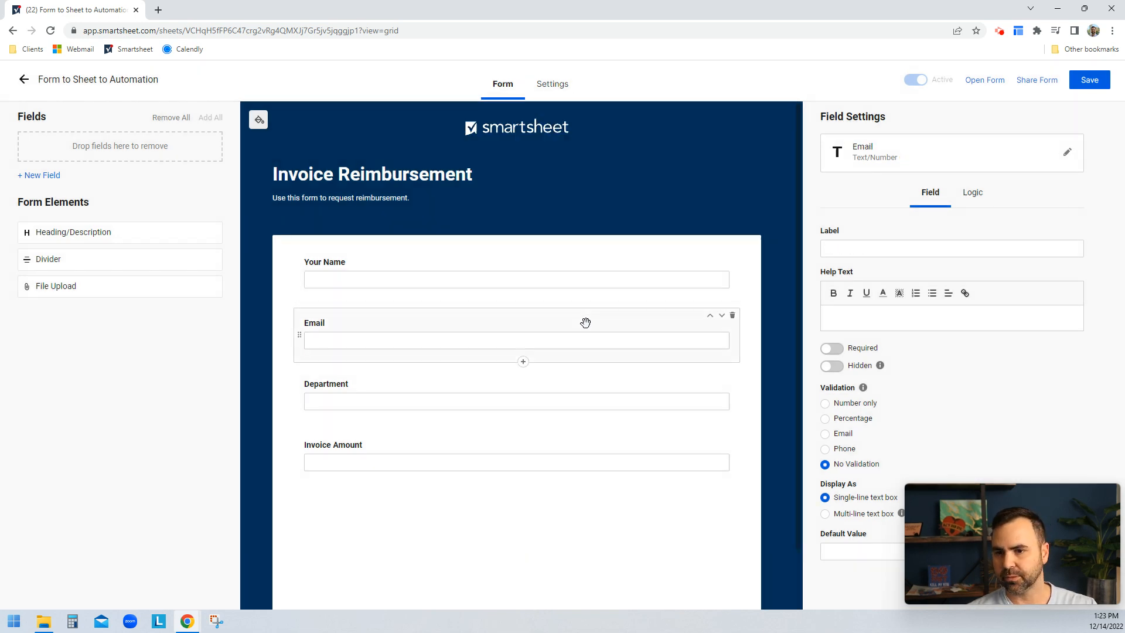
left_click(1066, 151)
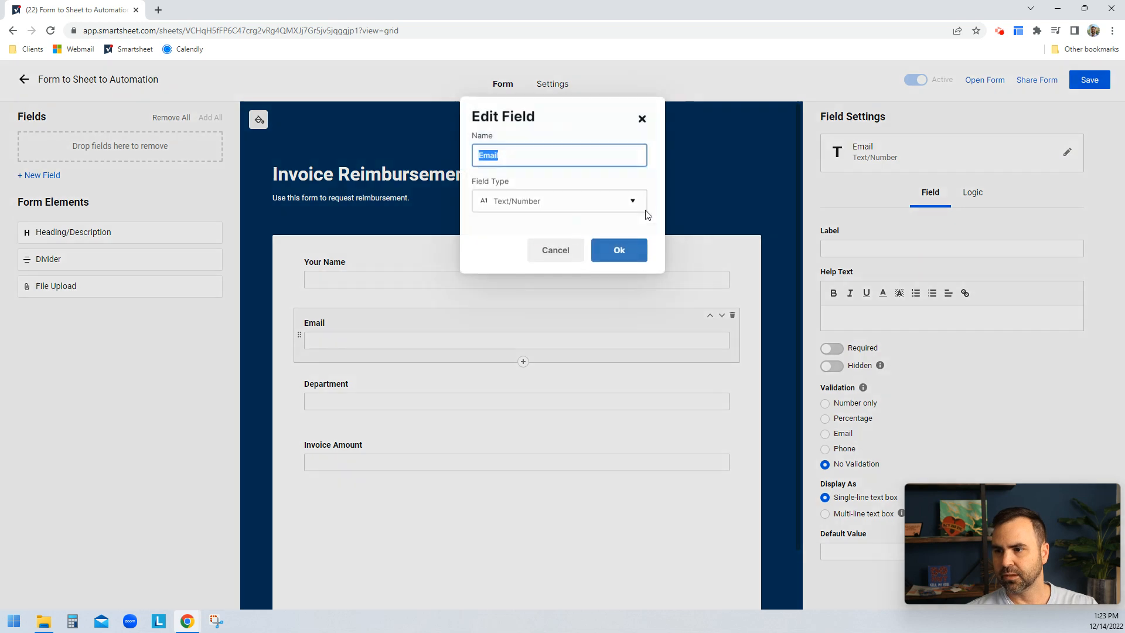
left_click(525, 203)
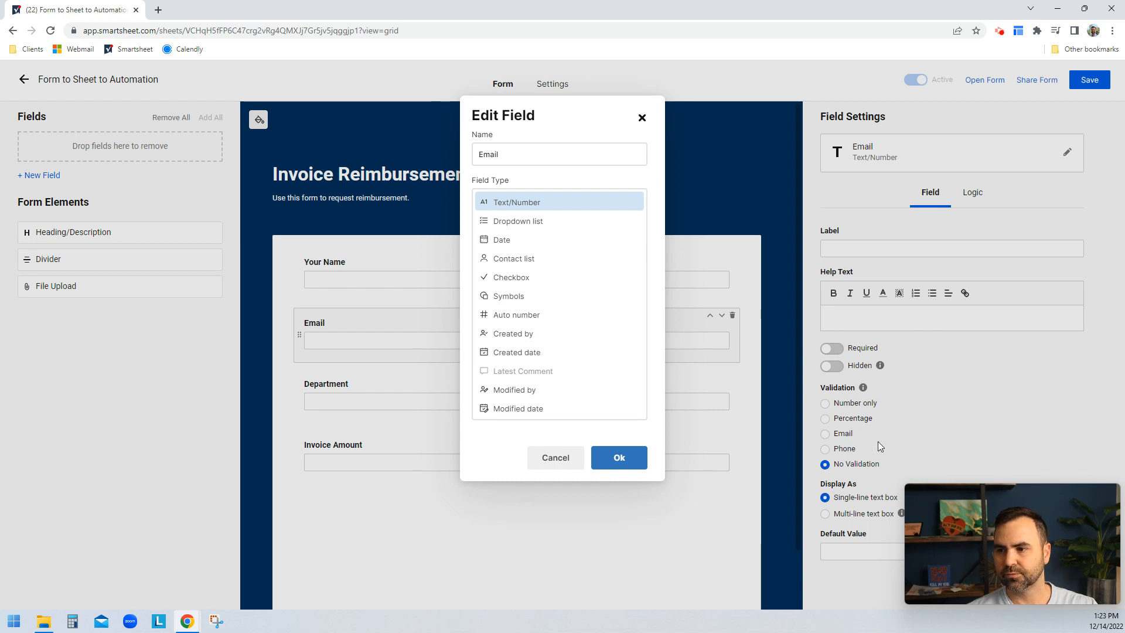
left_click(555, 458)
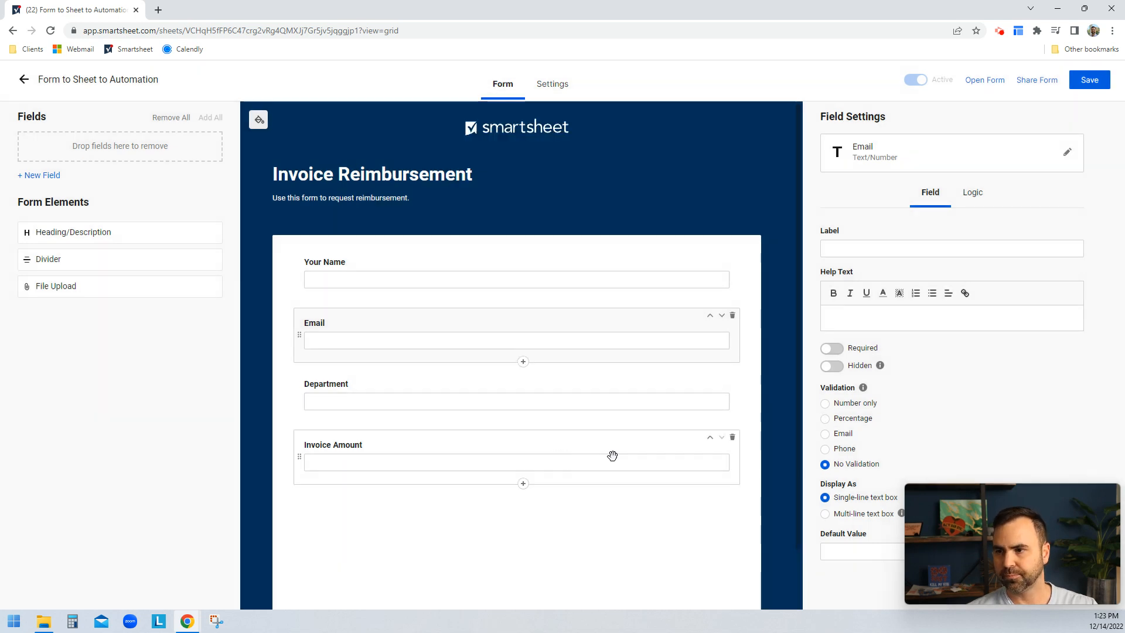
Make the "Your Name" field required.
left_click(419, 278)
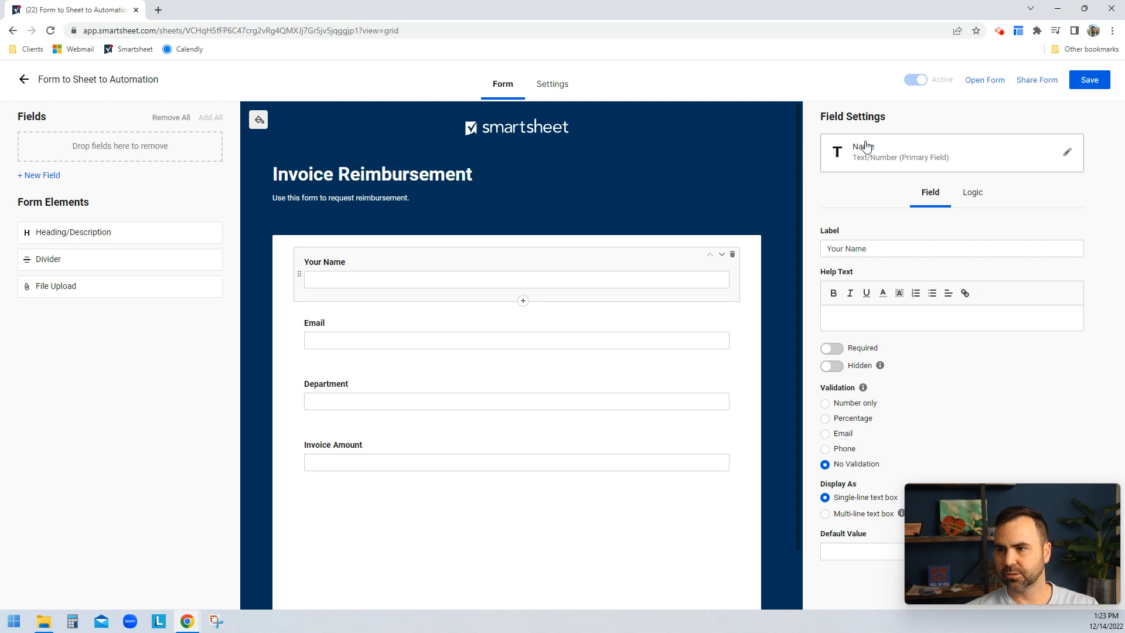
left_click(831, 348)
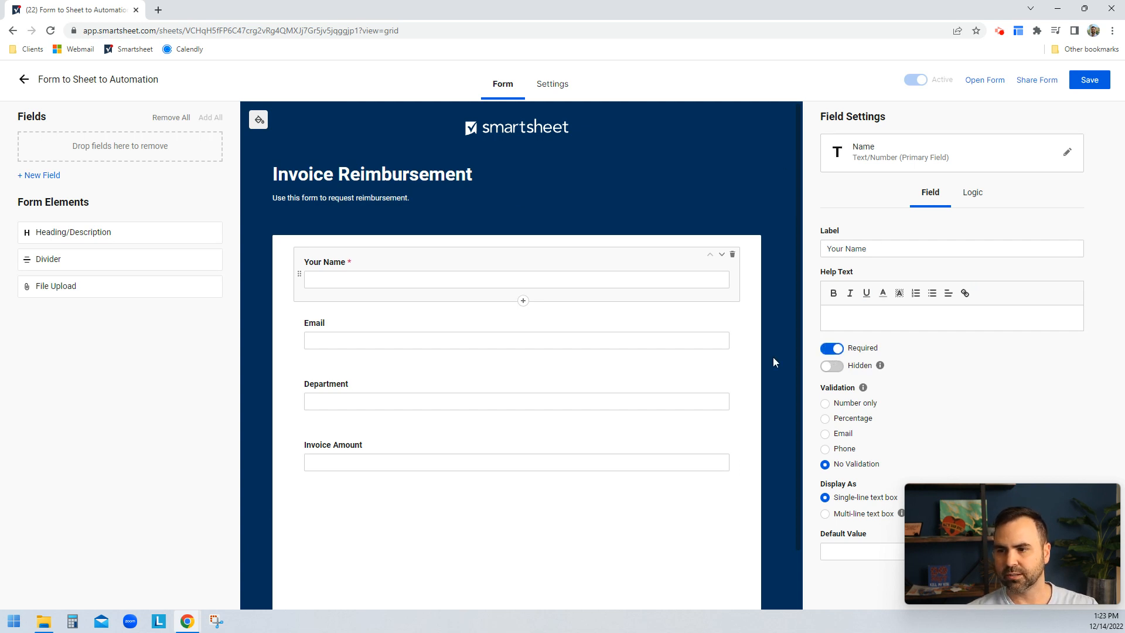
Label the Email field "Your Email", make it required and set its validation to Email.
left_click(405, 329)
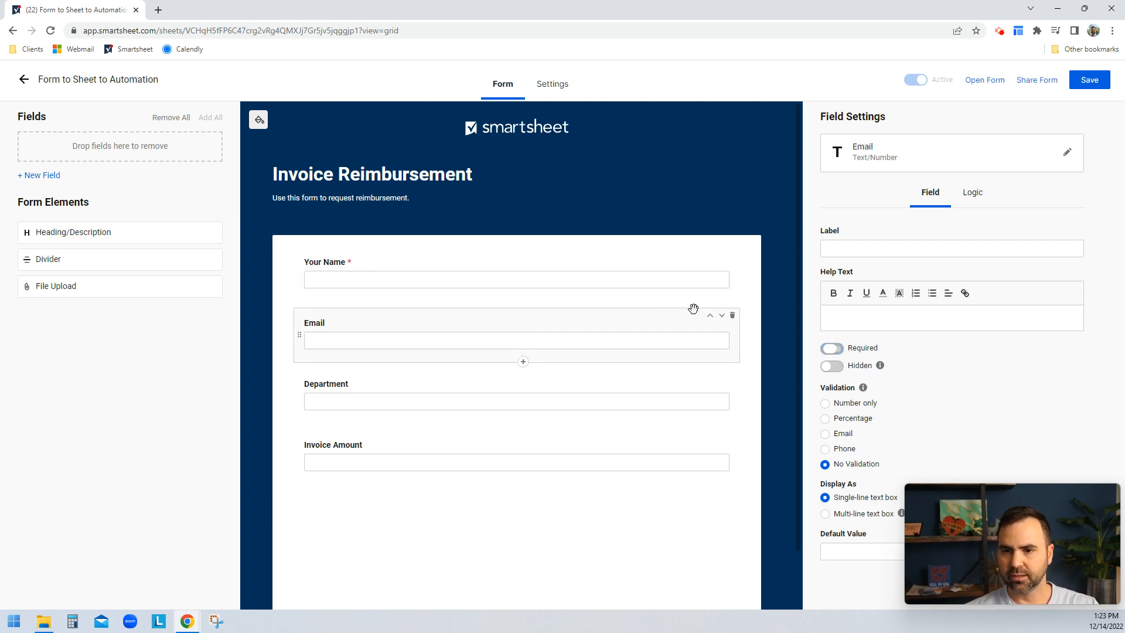
left_click(870, 246)
type("Your ")
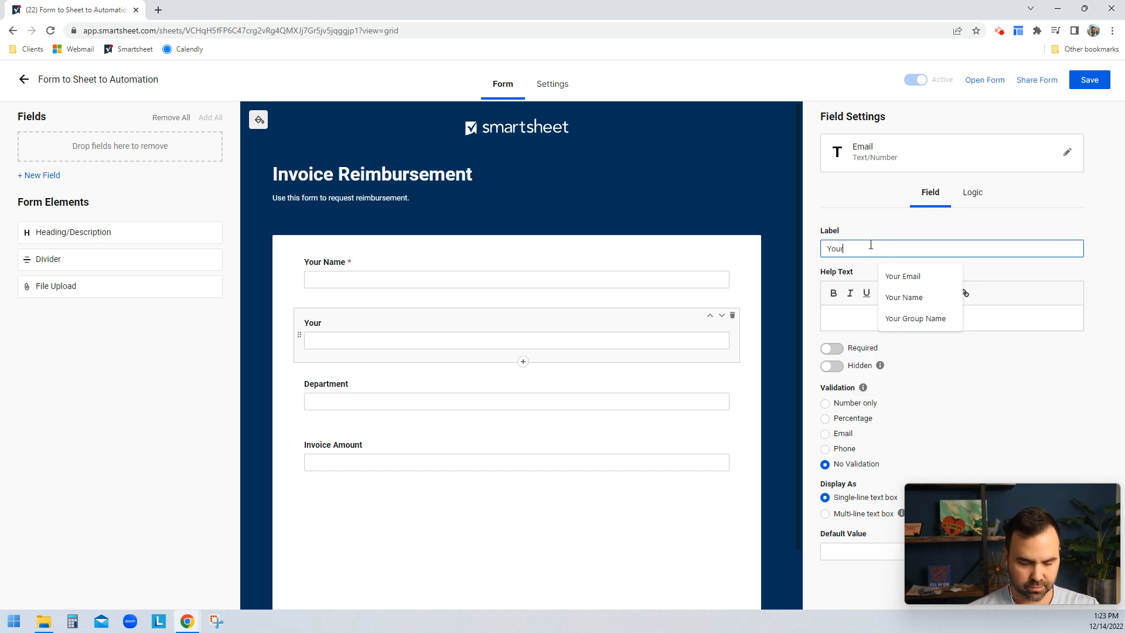
type("Email")
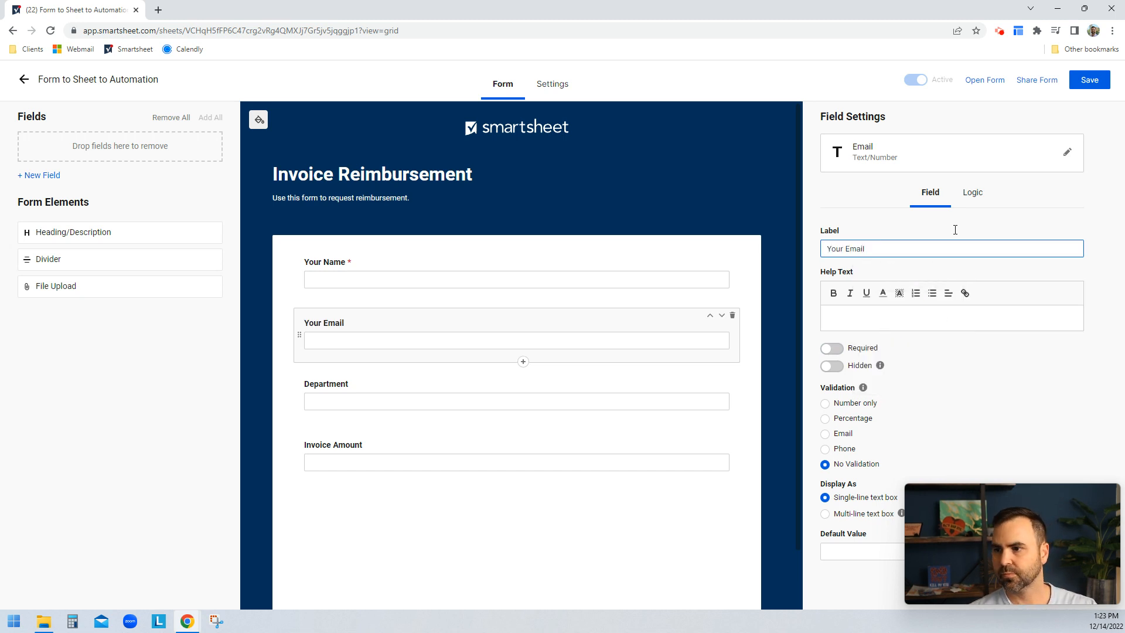
left_click(831, 348)
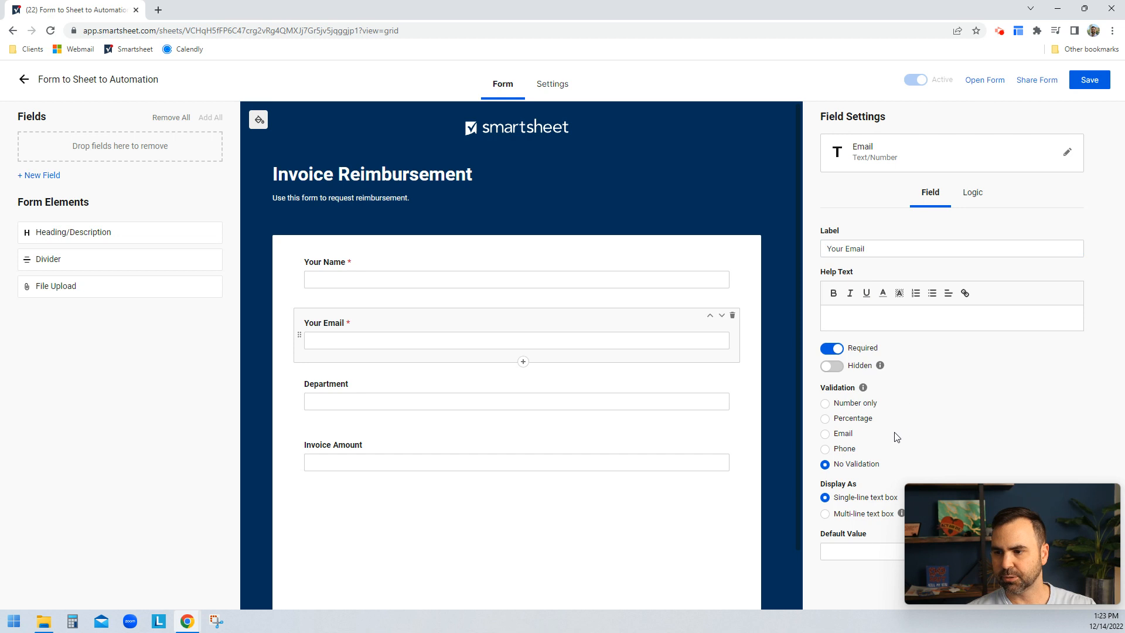
left_click(837, 436)
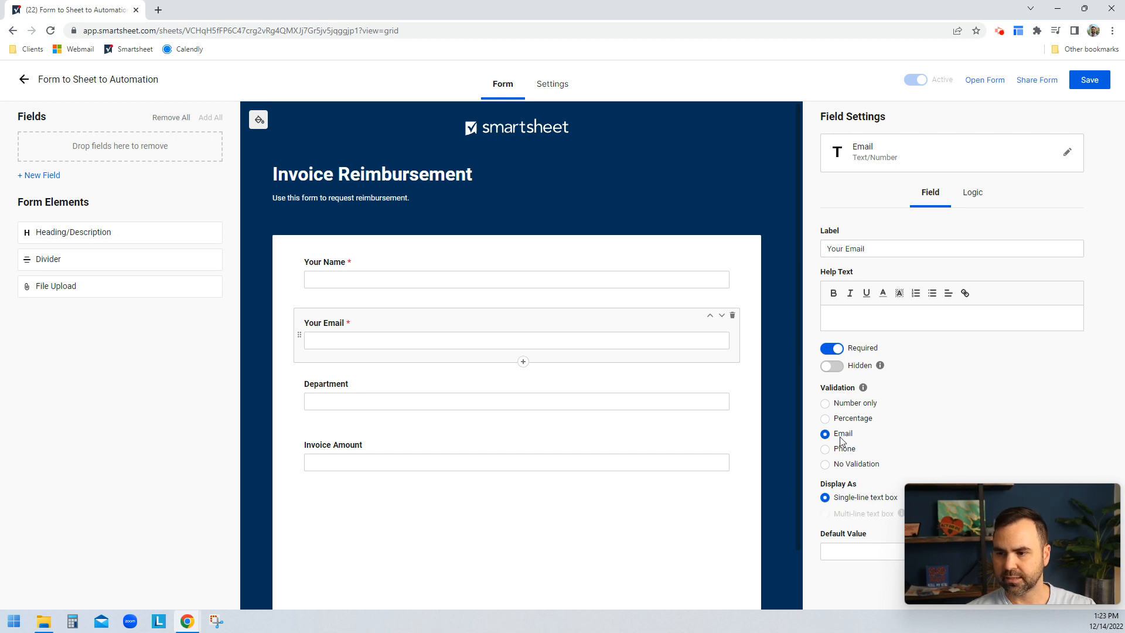
Label the Department field "Your Department" and make it required.
left_click(396, 384)
left_click(865, 247)
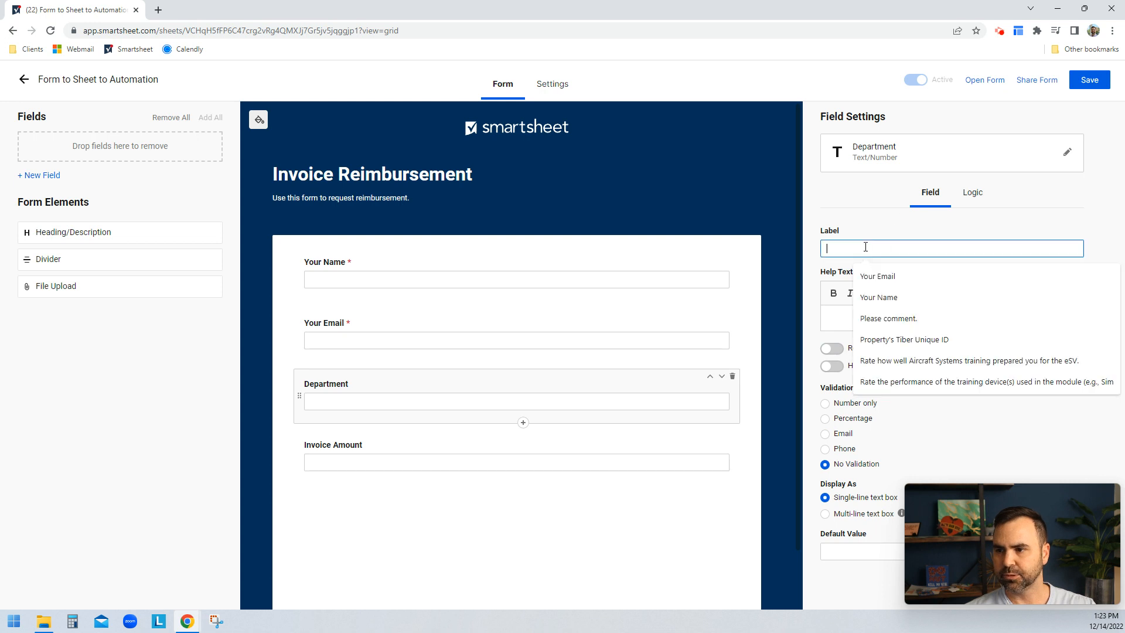
type("Your Department")
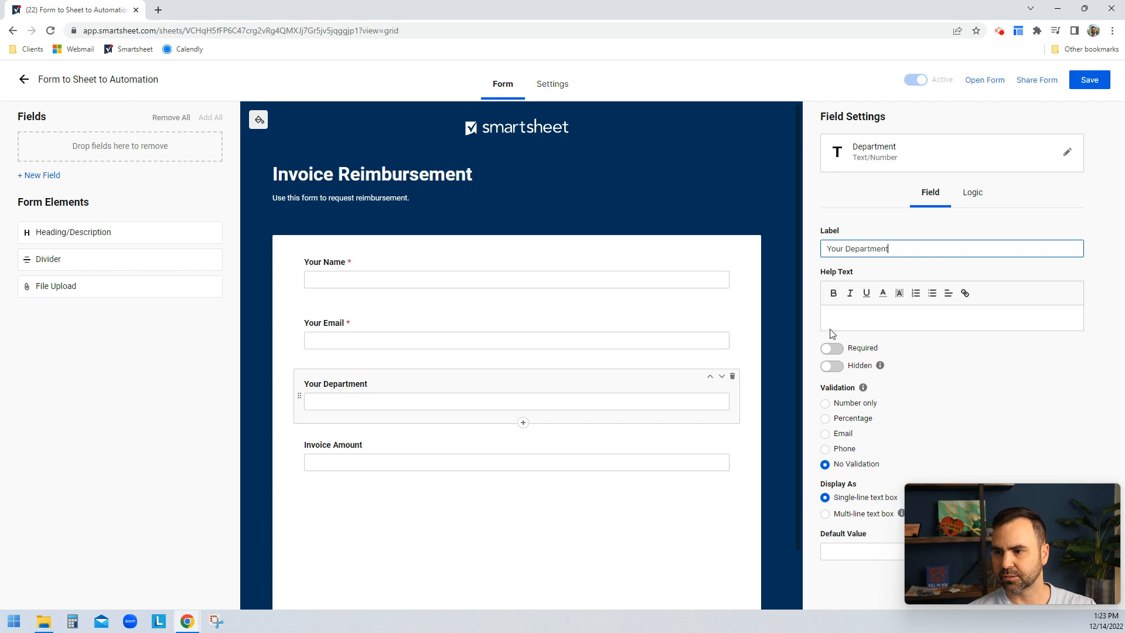
left_click(832, 349)
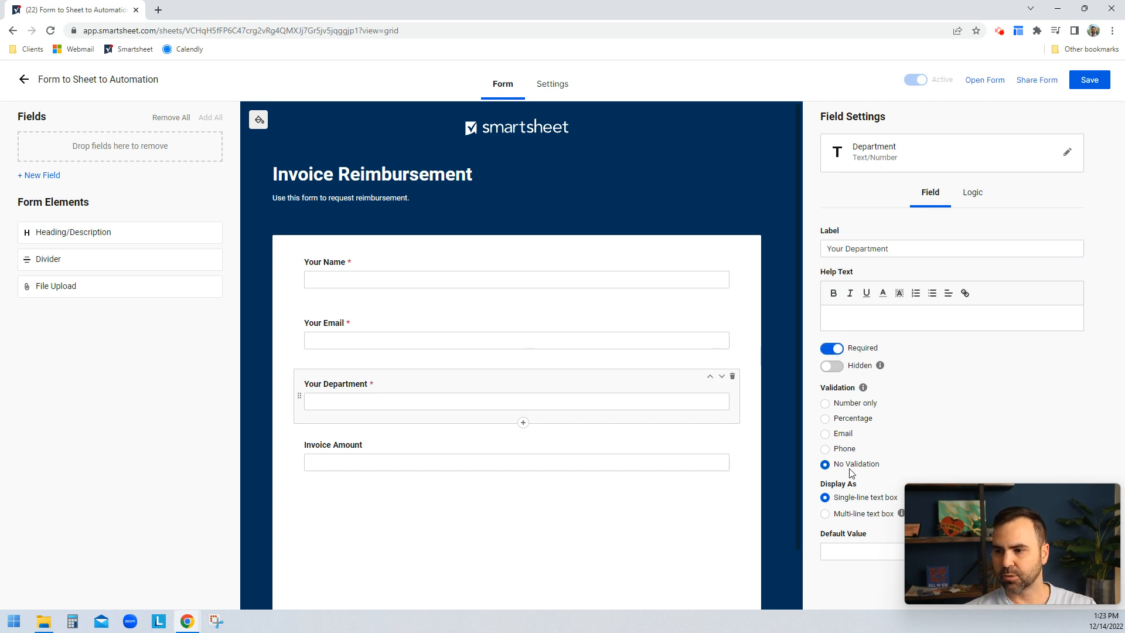
Restrict the Invoice Amount field's validation to Number only.
left_click(392, 443)
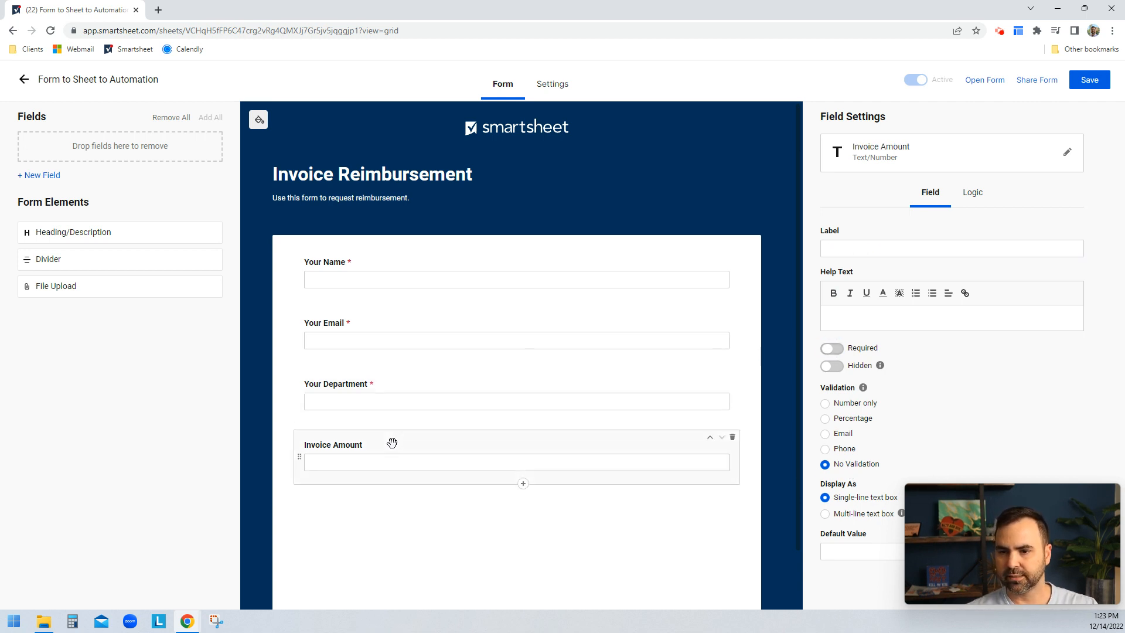
left_click(855, 404)
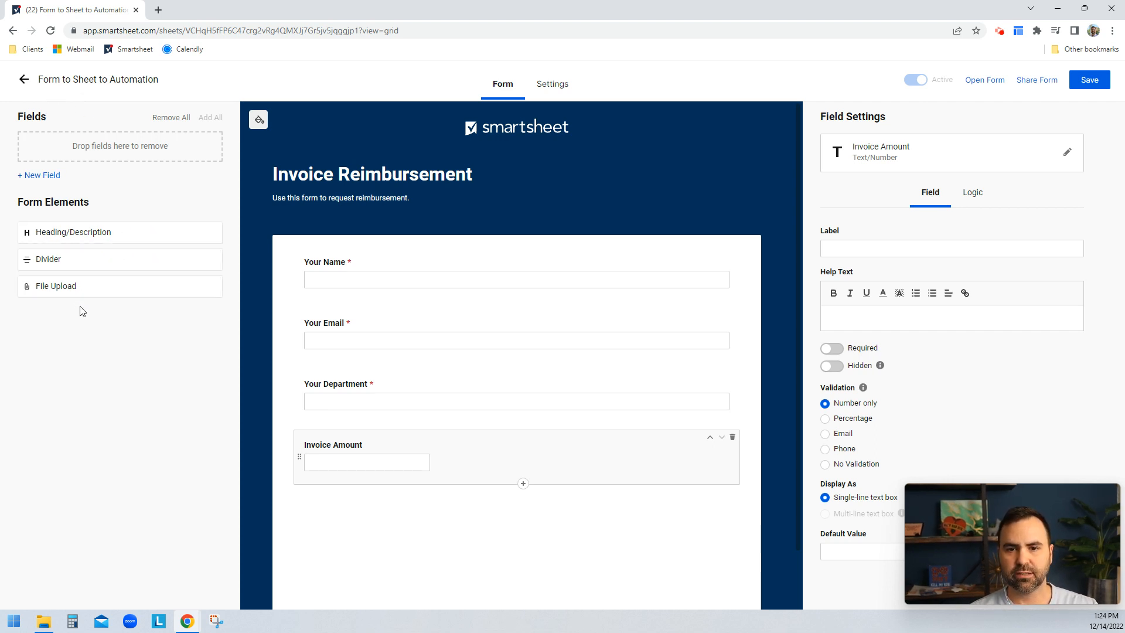
Add a File Upload element below the Invoice Amount field and label it "Upload Invoices Here".
left_click_drag(66, 289, 491, 499)
left_click(858, 248)
left_click_drag(874, 246, 813, 255)
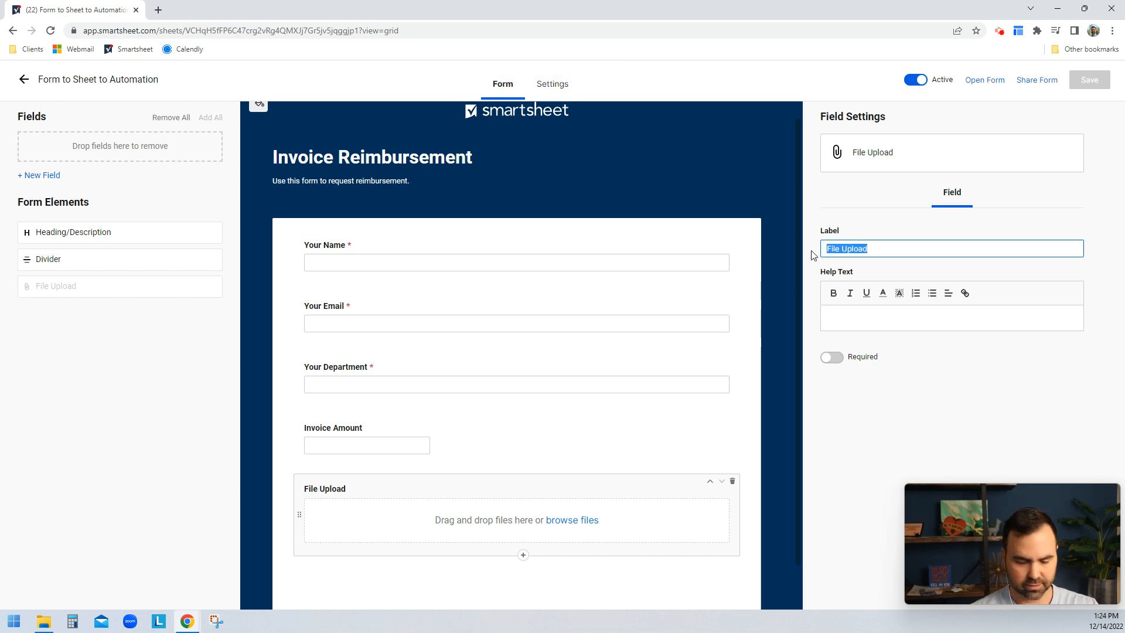
type("Upload Invoices Here")
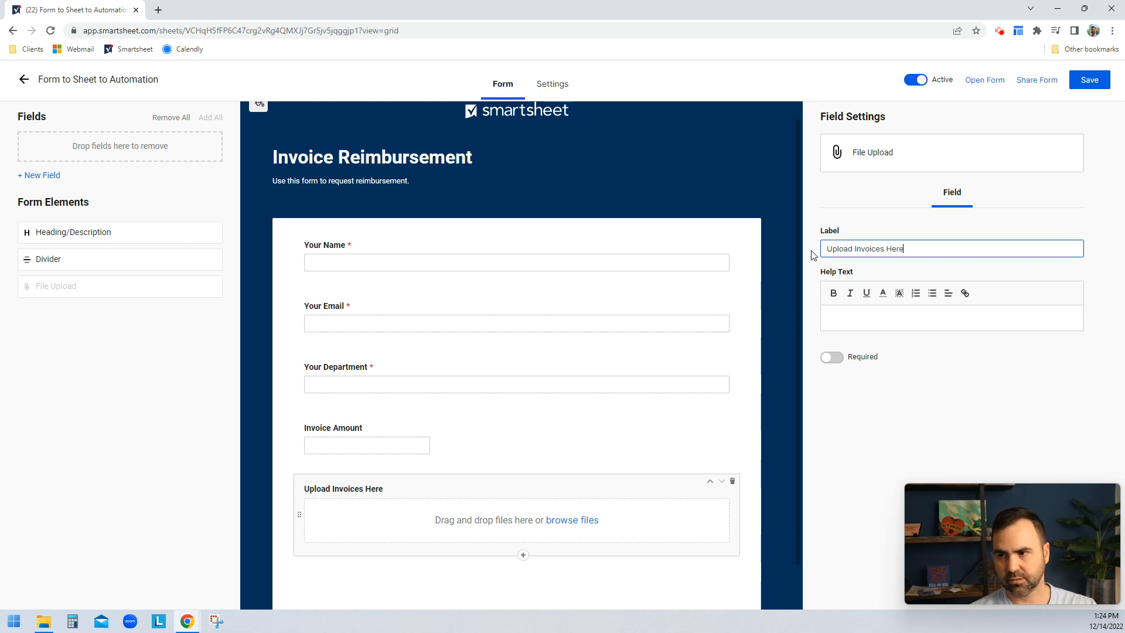
Add the file upload help text "Click the link below or drag and drop your Invoice documents in the section below to upload them.".
left_click(889, 316)
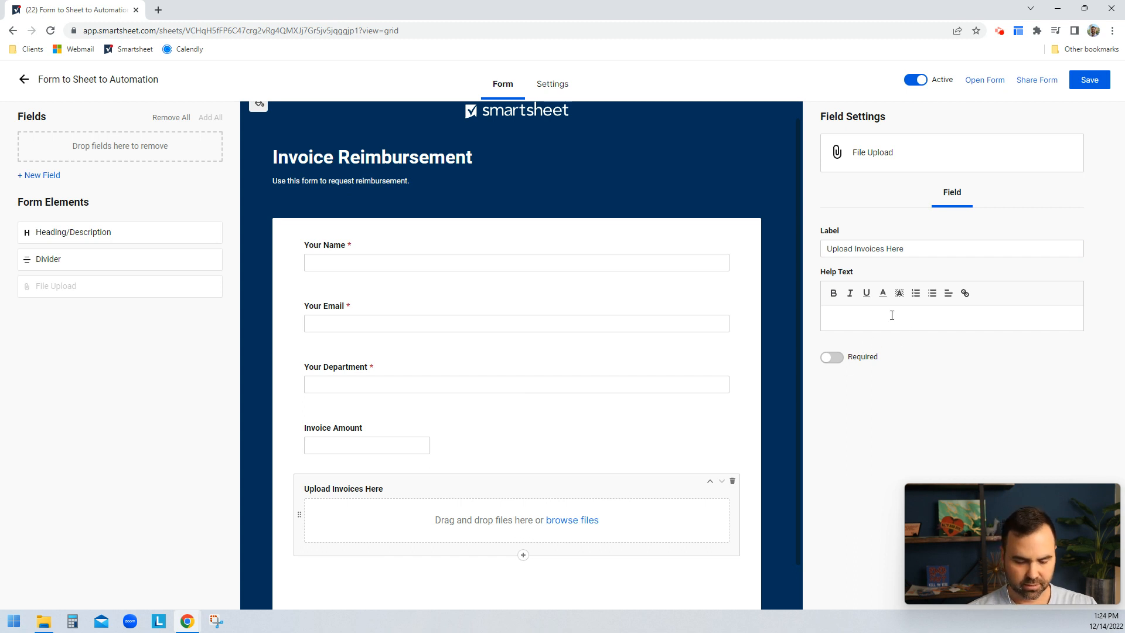
type("Click the link below or")
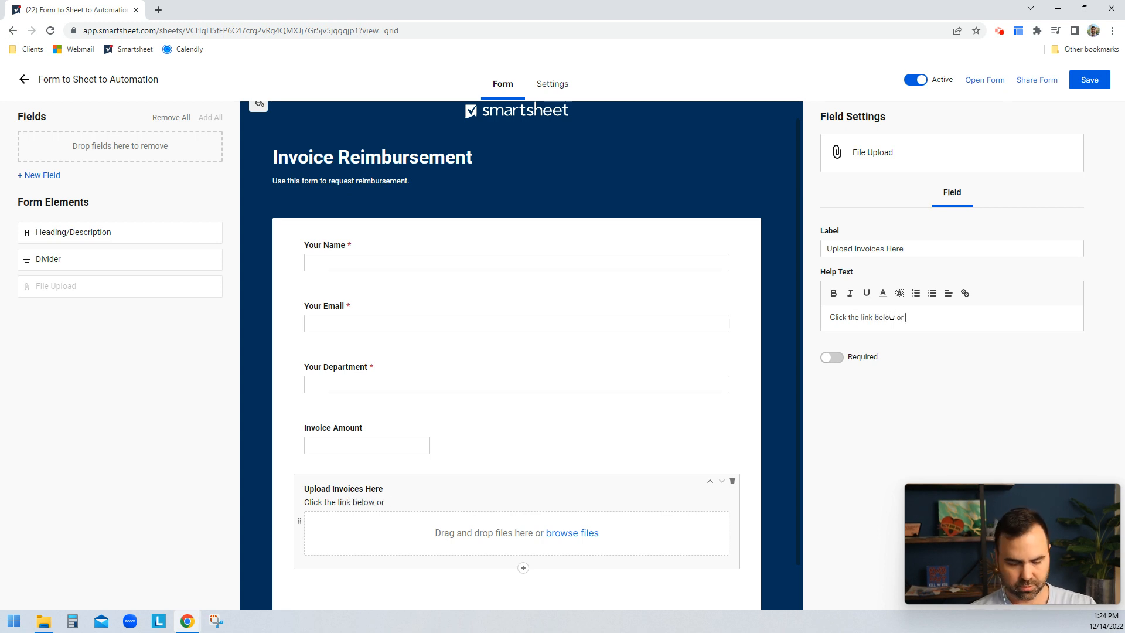
type("drag and drop ")
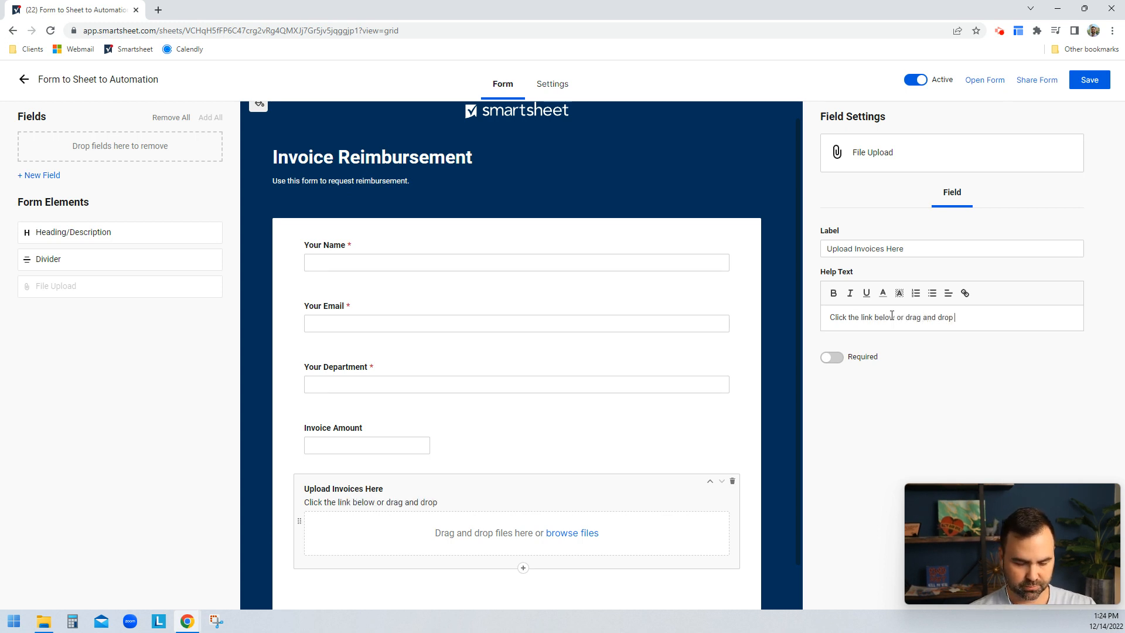
type("your Invoice documents in the")
type("ction")
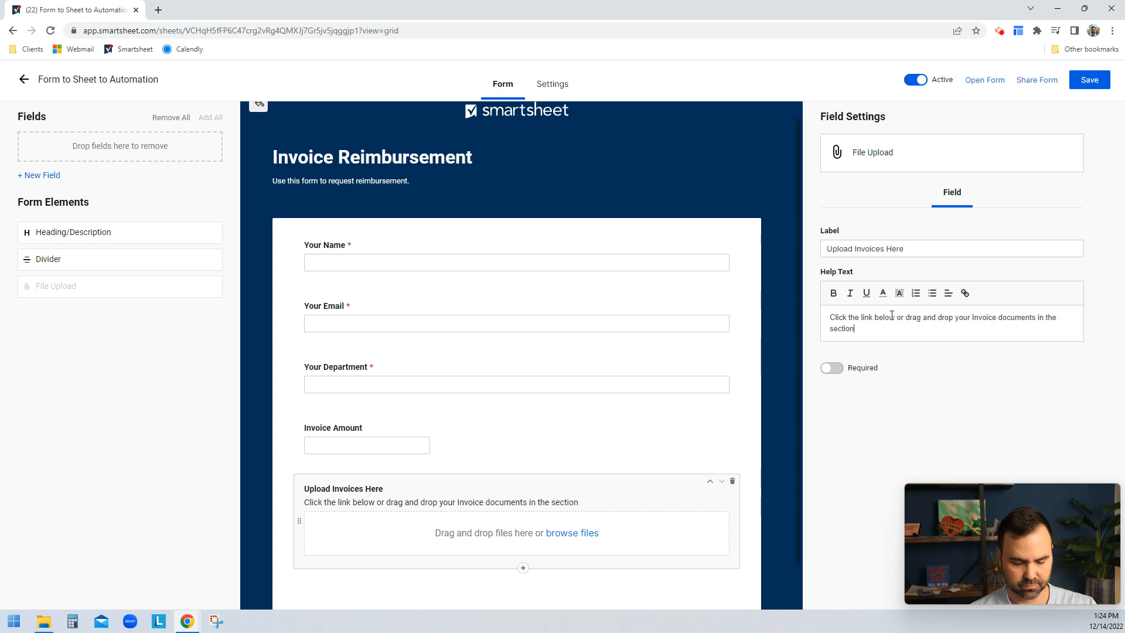
type(" below")
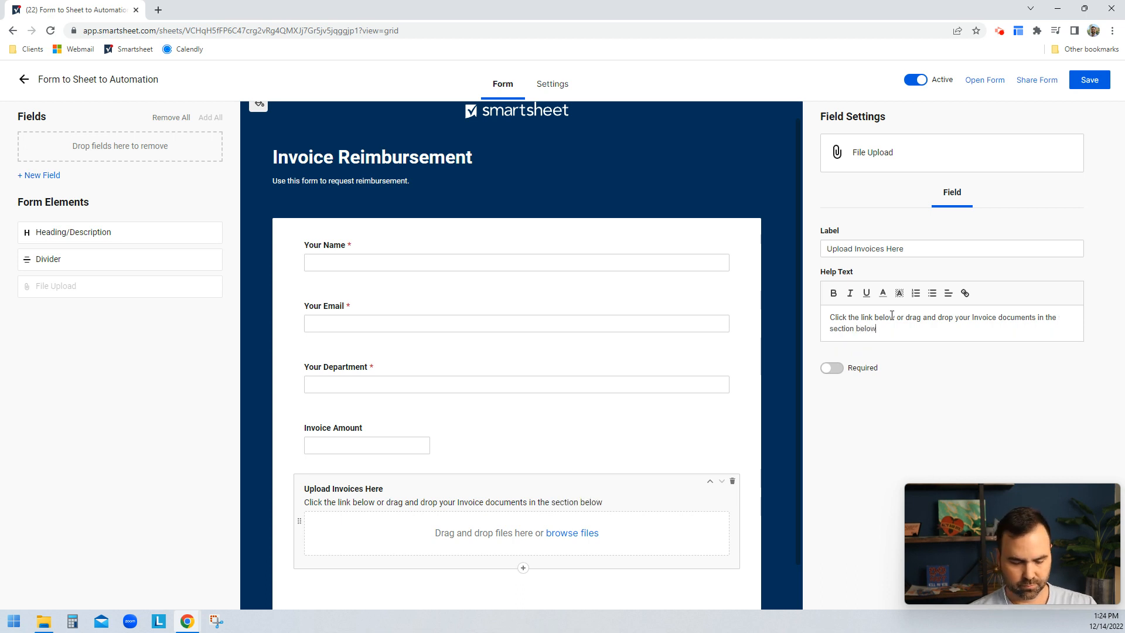
type(" to upload them.")
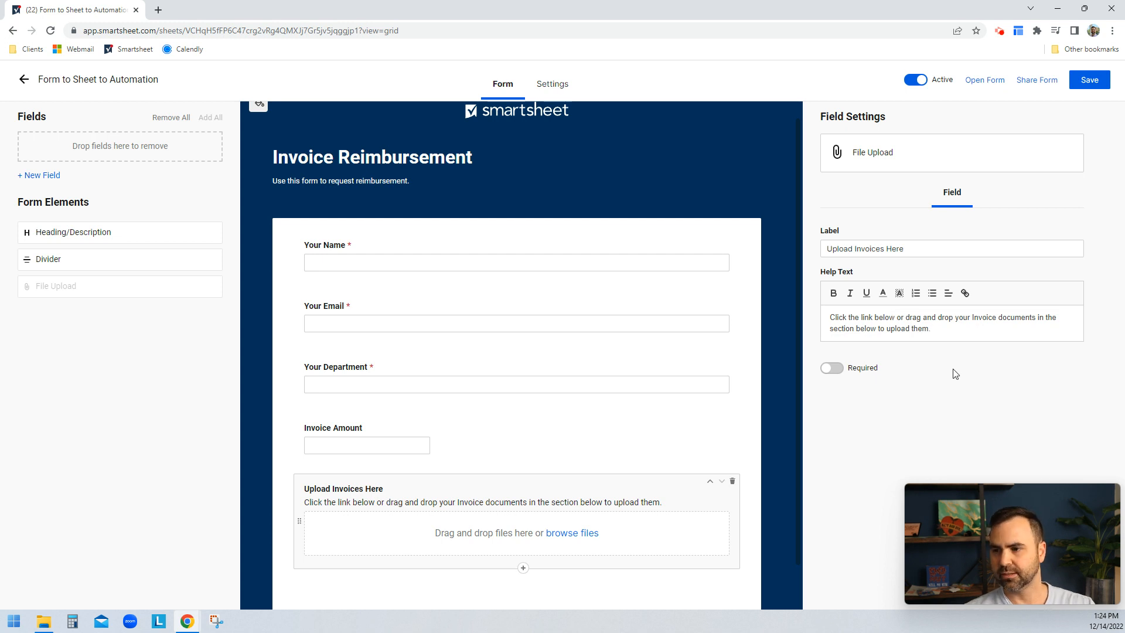
Make the Upload Invoices Here and Invoice Amount fields required and save the form.
left_click(834, 369)
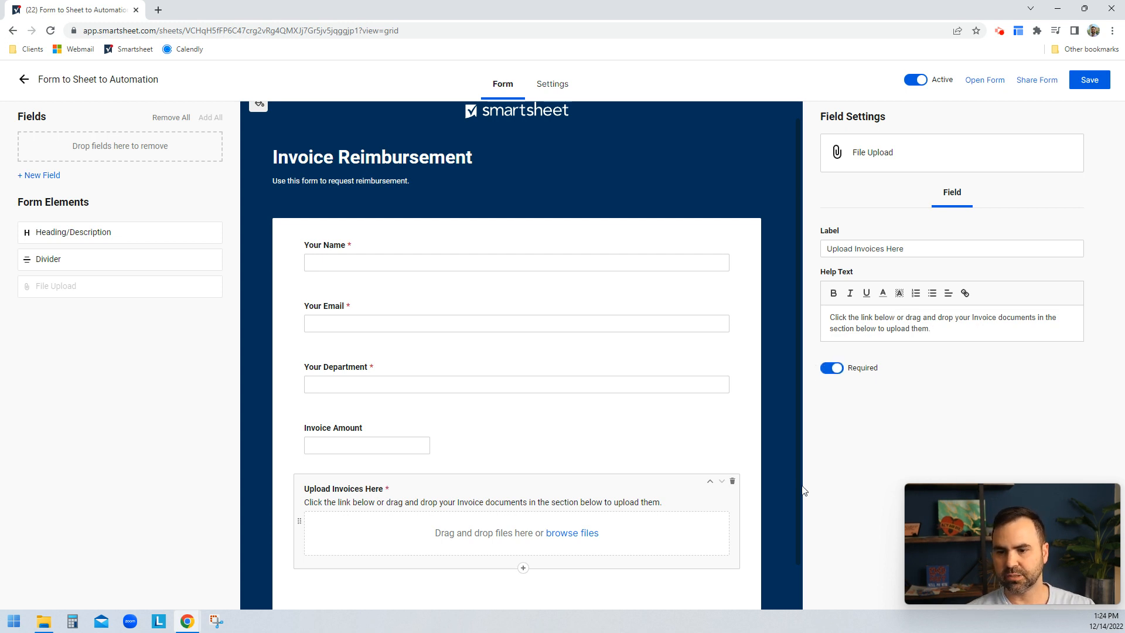
left_click(489, 438)
left_click(842, 354)
left_click(836, 352)
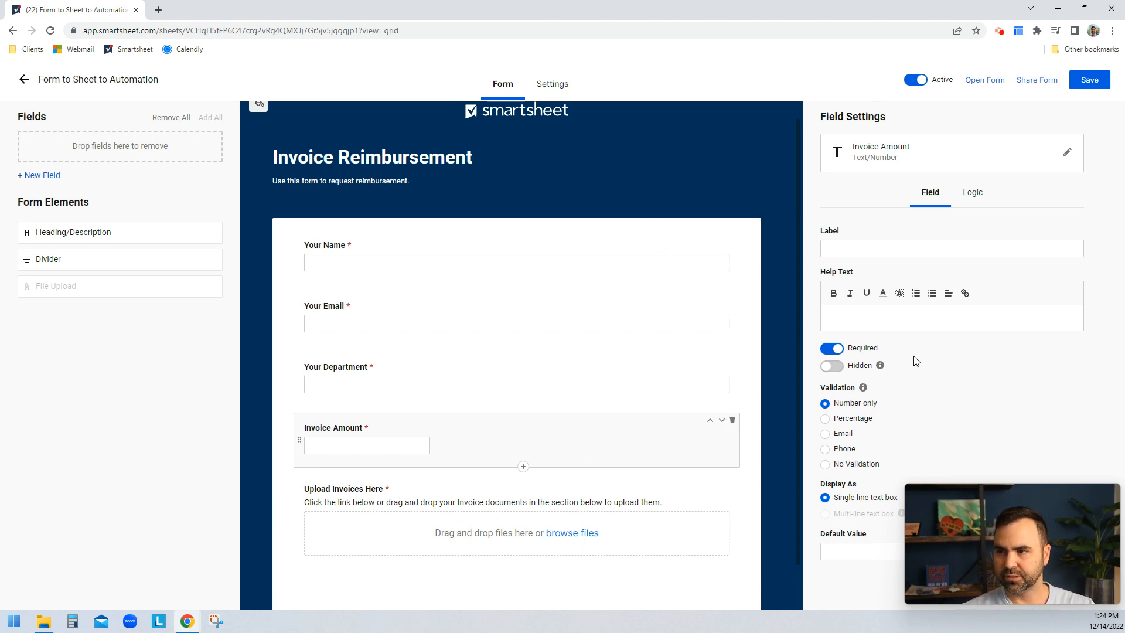
left_click(1090, 82)
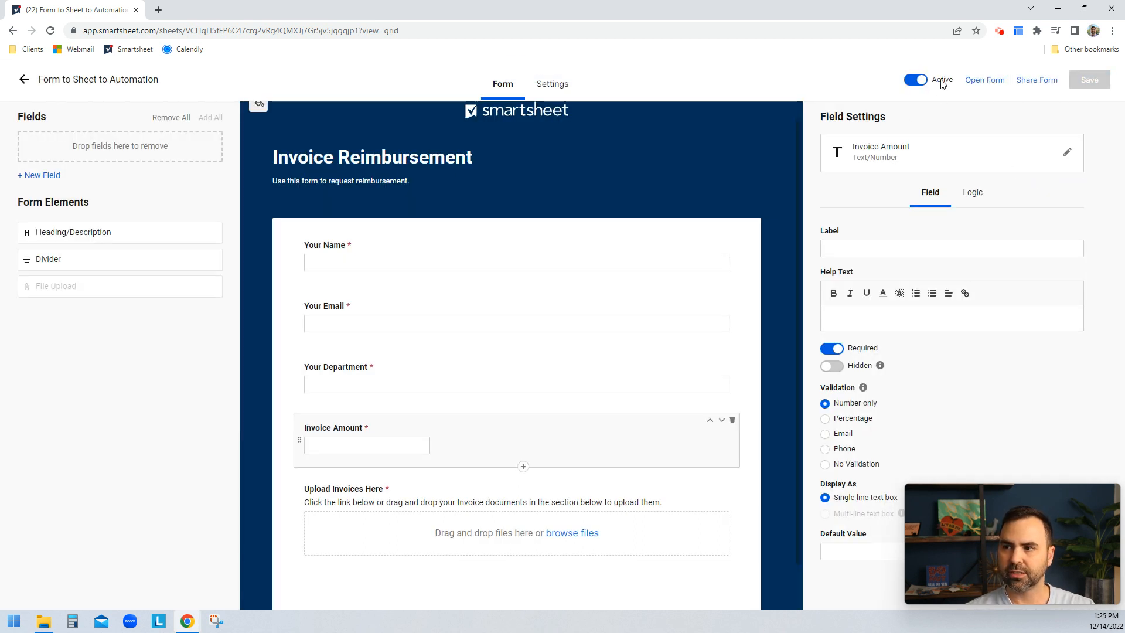
Review the form's sharing options by email, link and embed code, leaving without sharing.
left_click(1035, 82)
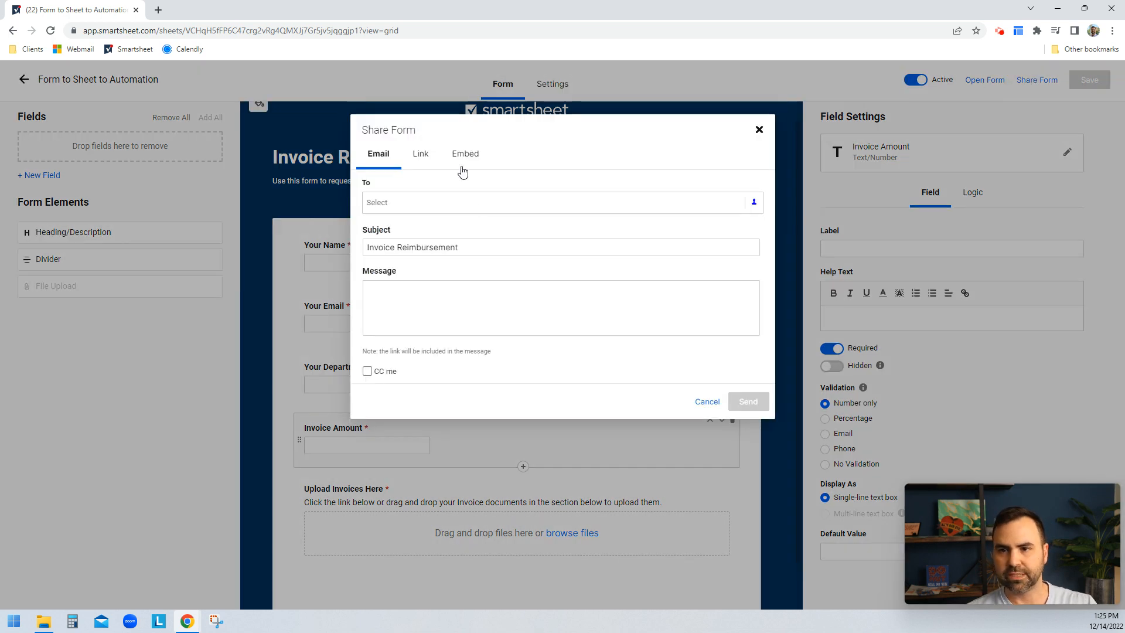
left_click(431, 165)
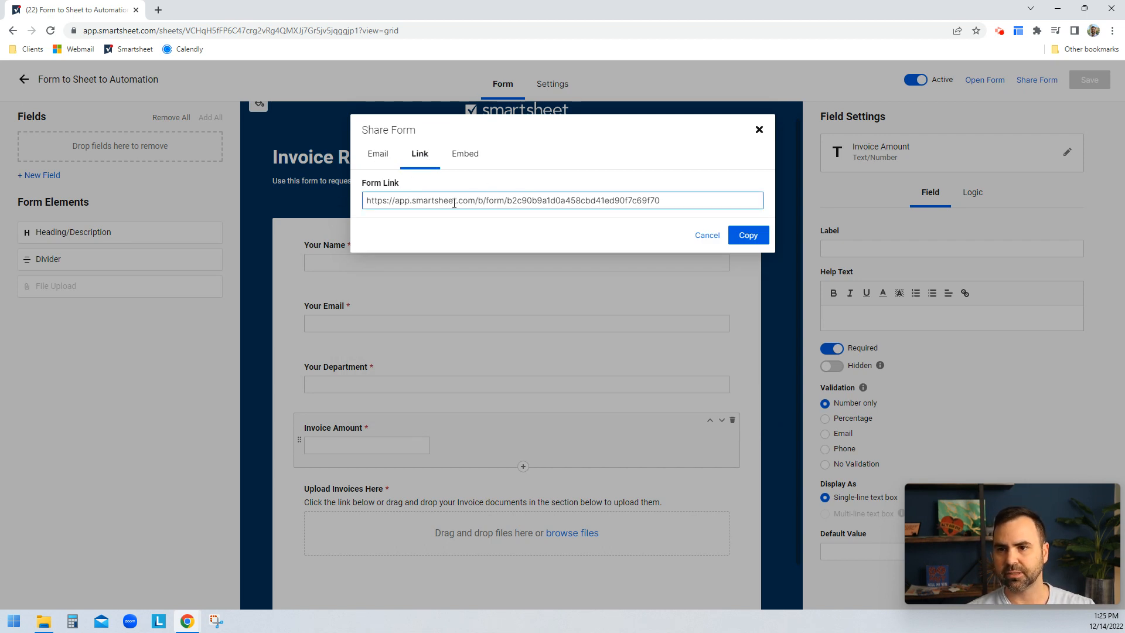
left_click(472, 164)
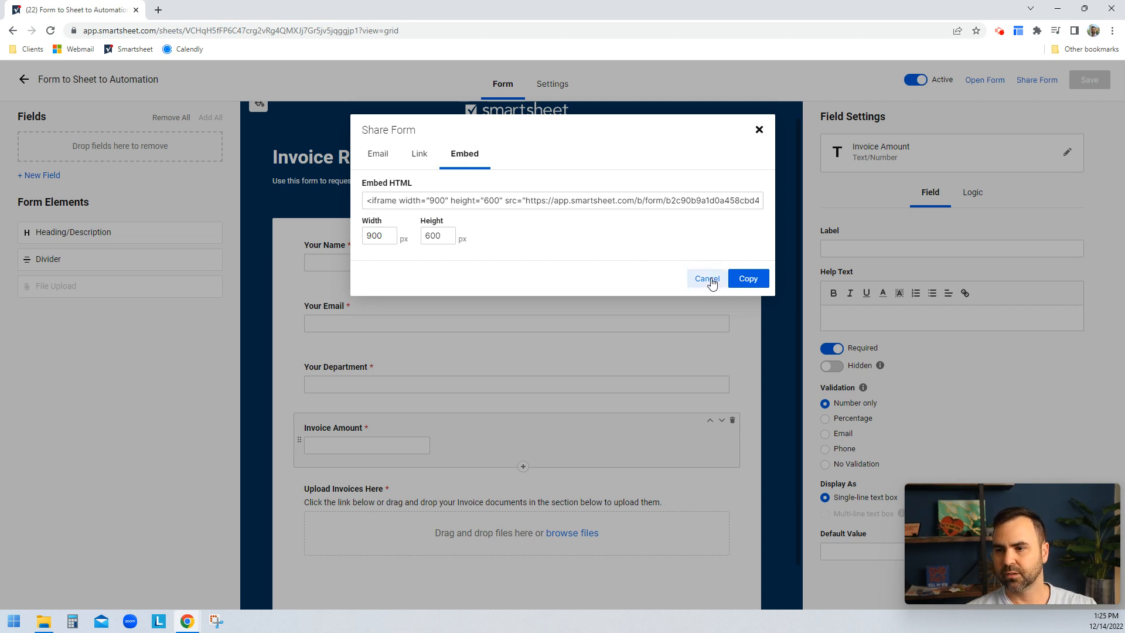
left_click(419, 154)
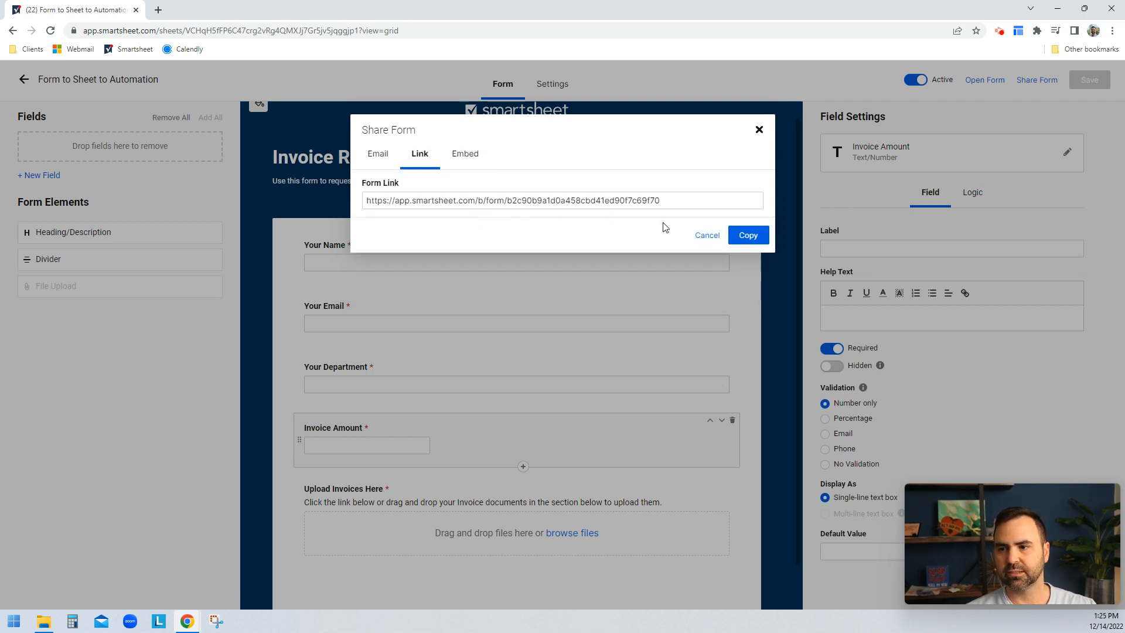
left_click(705, 234)
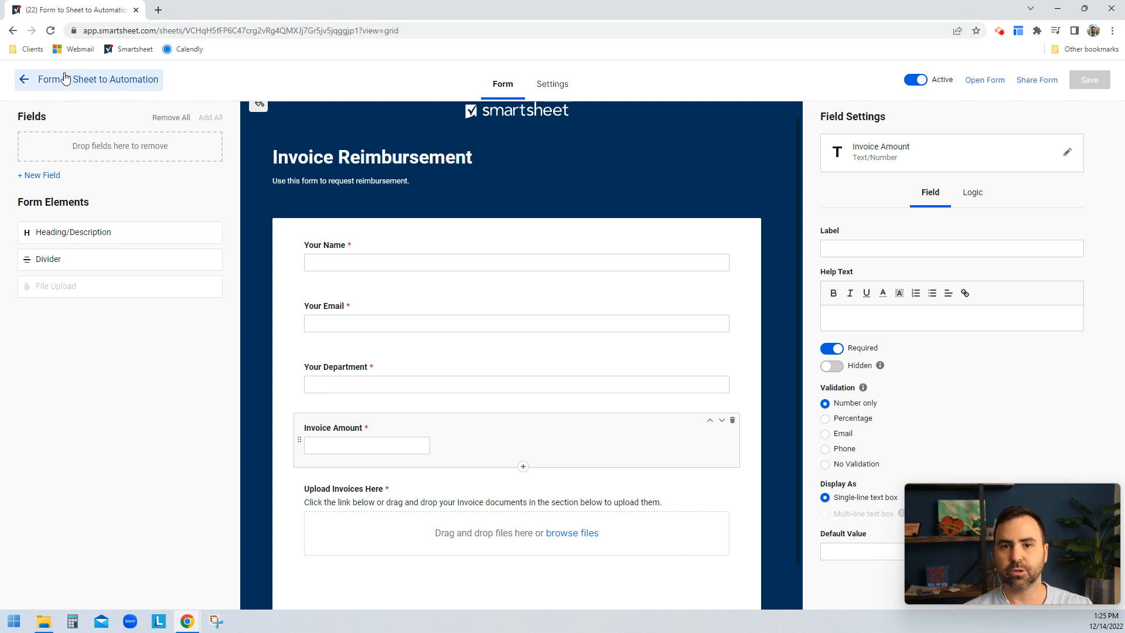
Review the form's settings for theme, security, confirmation message, submission placement and submission emails, and return to the form layout.
left_click(553, 86)
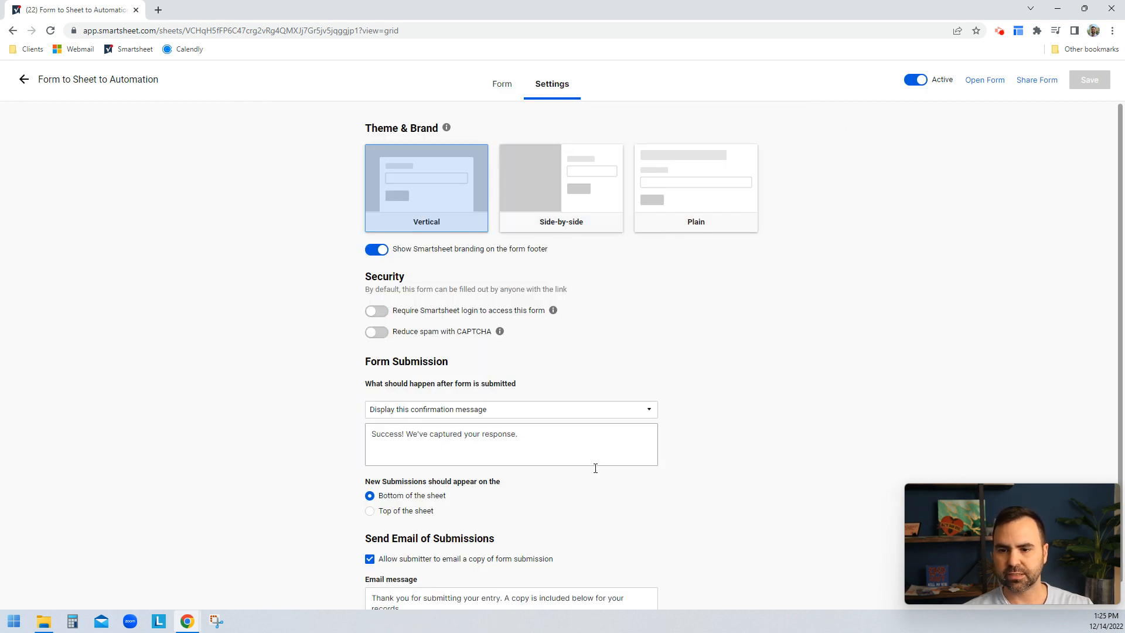
scroll(695, 344, "down", 1)
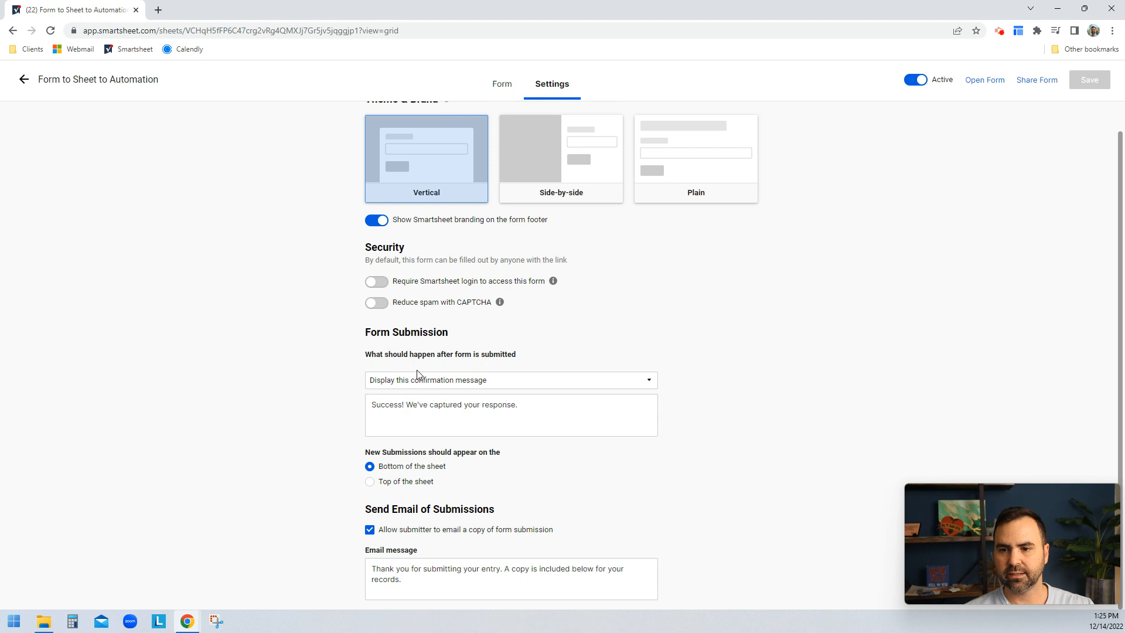
left_click(393, 404)
left_click_drag(528, 410, 395, 405)
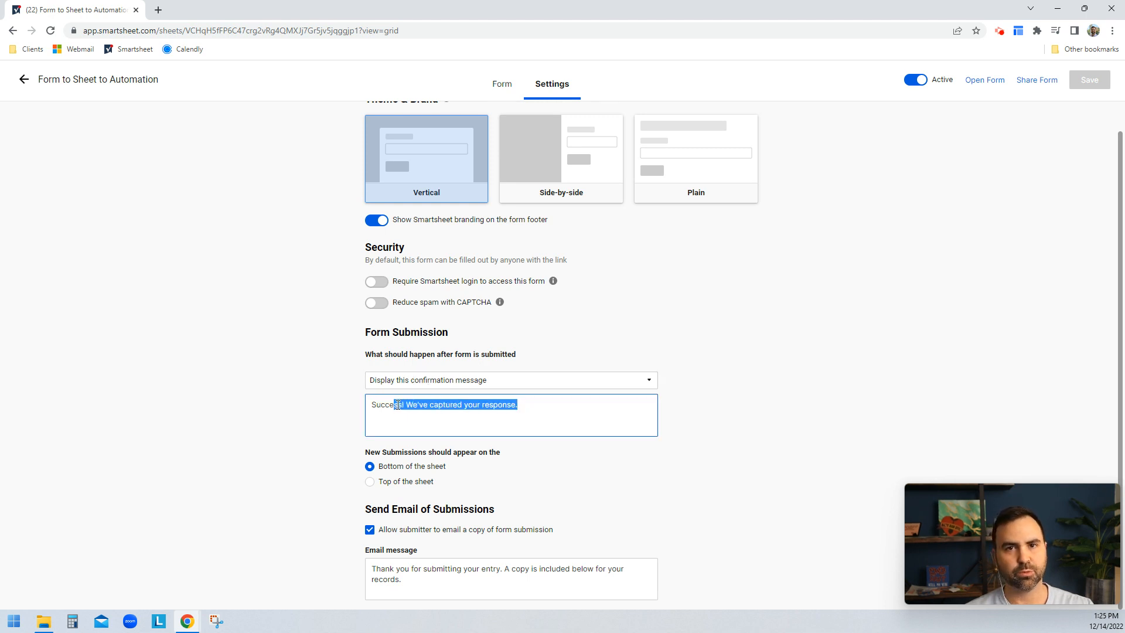
left_click(397, 405)
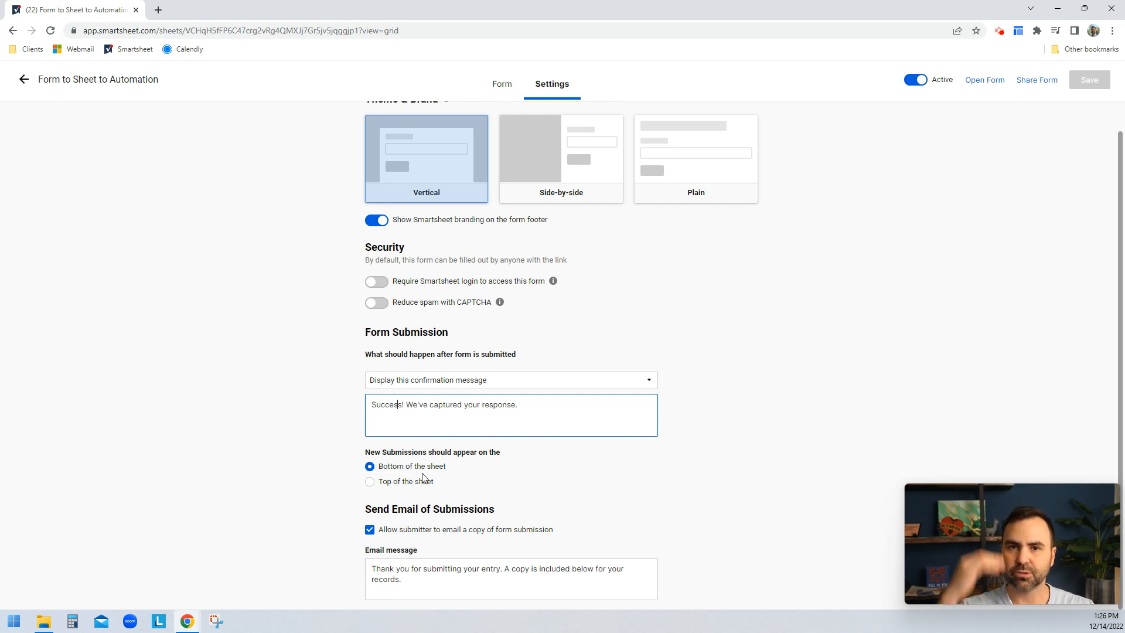
scroll(554, 334, "up", 1)
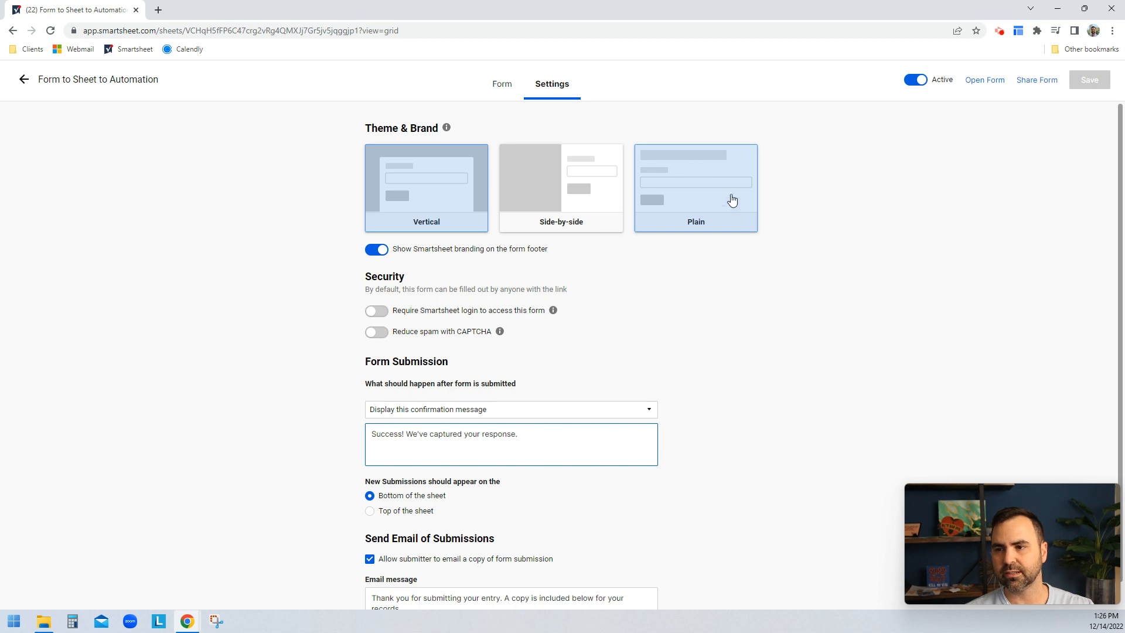
left_click(501, 86)
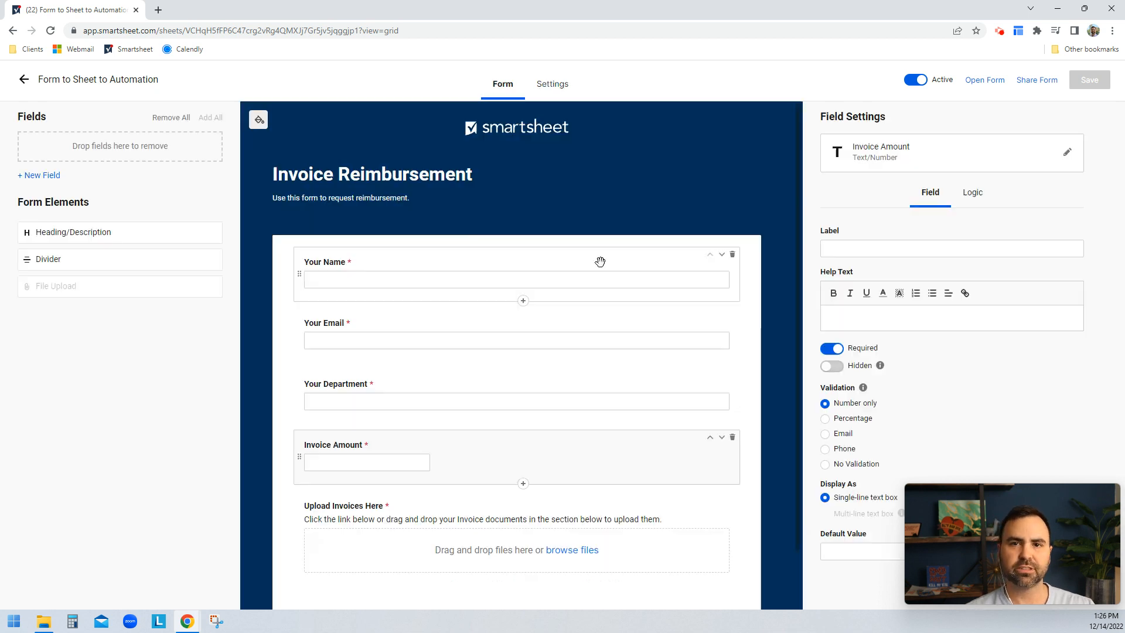
Leave the form builder and close the forms overview to get back to the sheet grid.
left_click(66, 80)
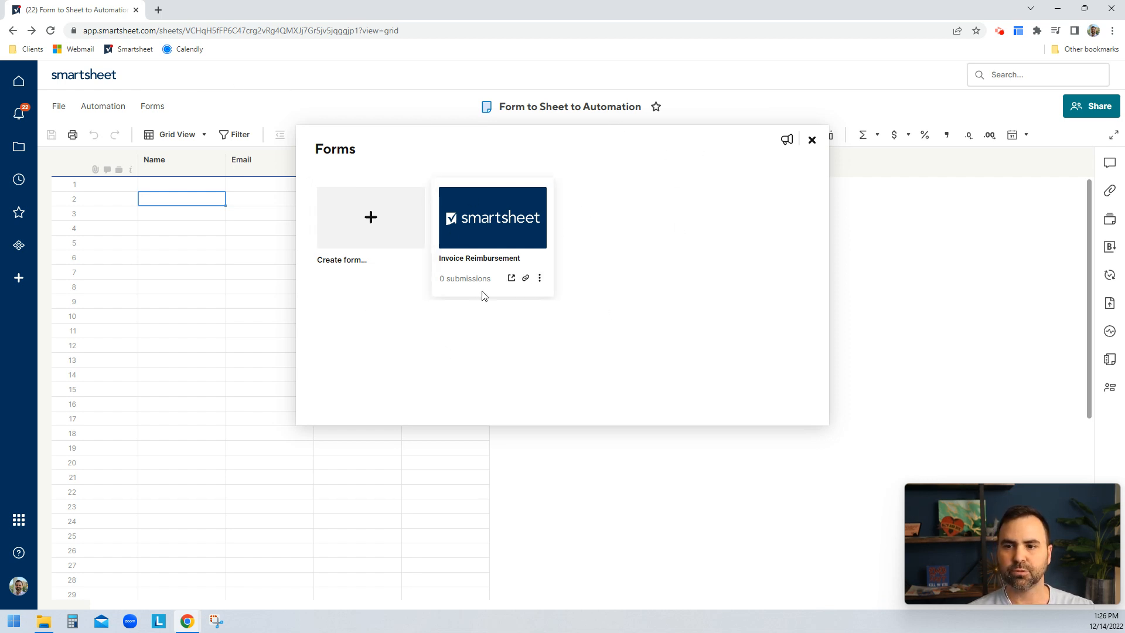
left_click(811, 142)
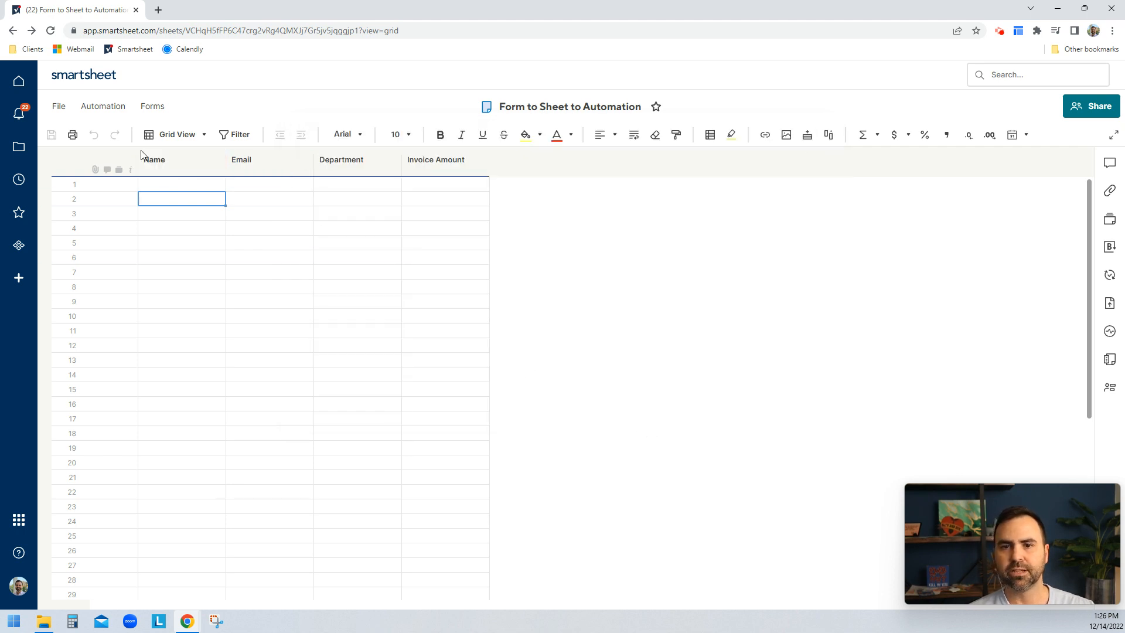
left_click(197, 204)
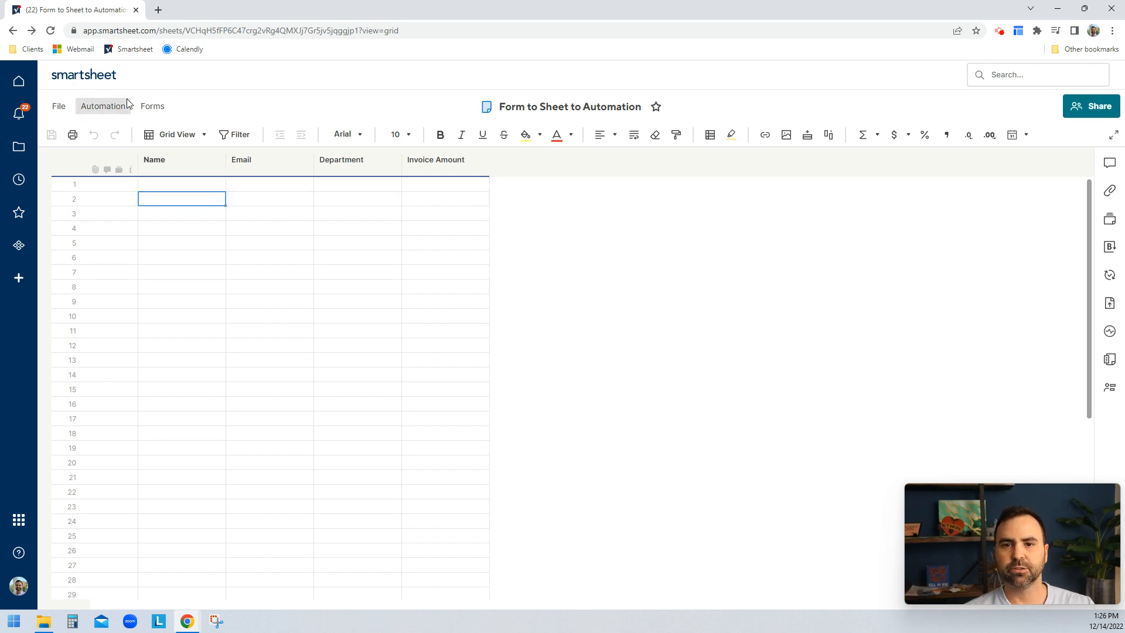
Create an automation workflow from scratch and name it "Alert AP when new Invoice Submitted".
left_click(108, 113)
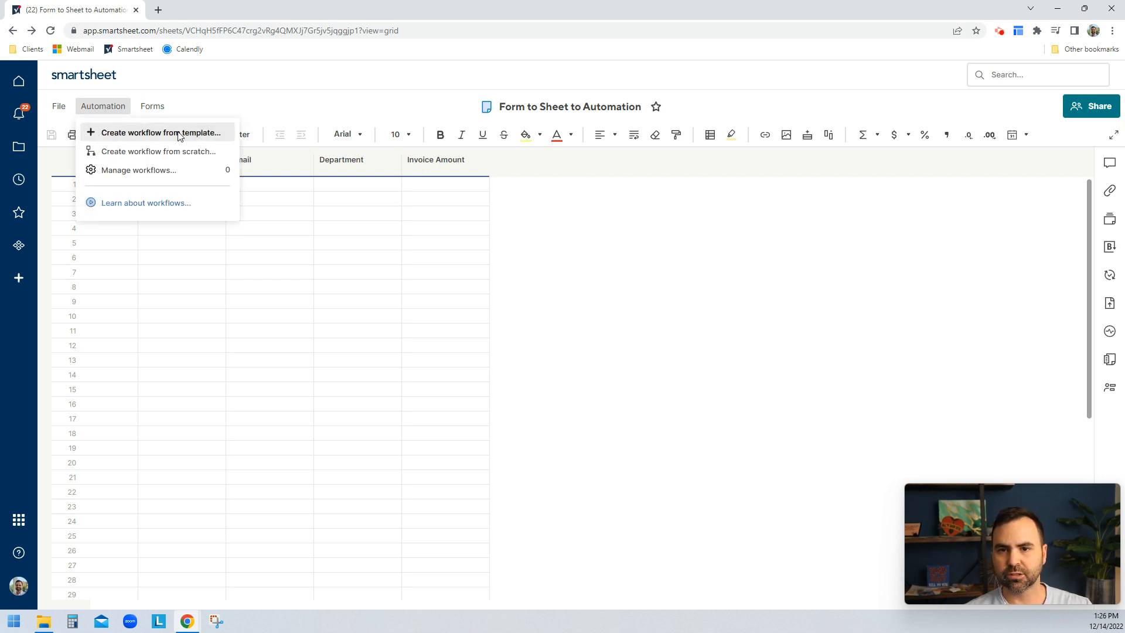
left_click(118, 152)
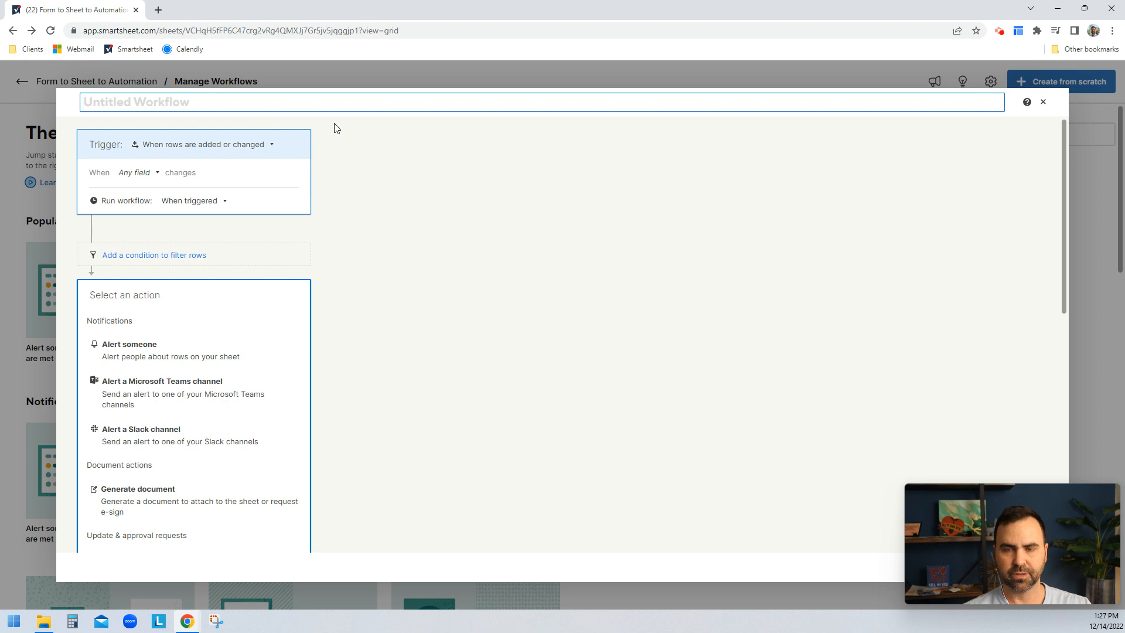
type("Alert ")
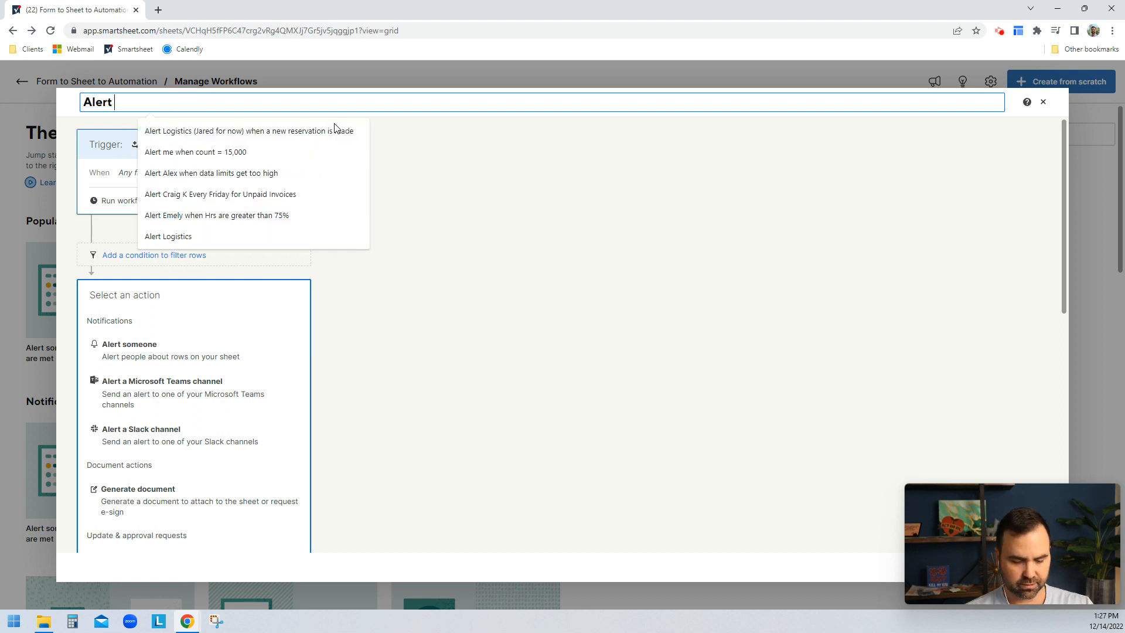
type("AP when new Invoice Su")
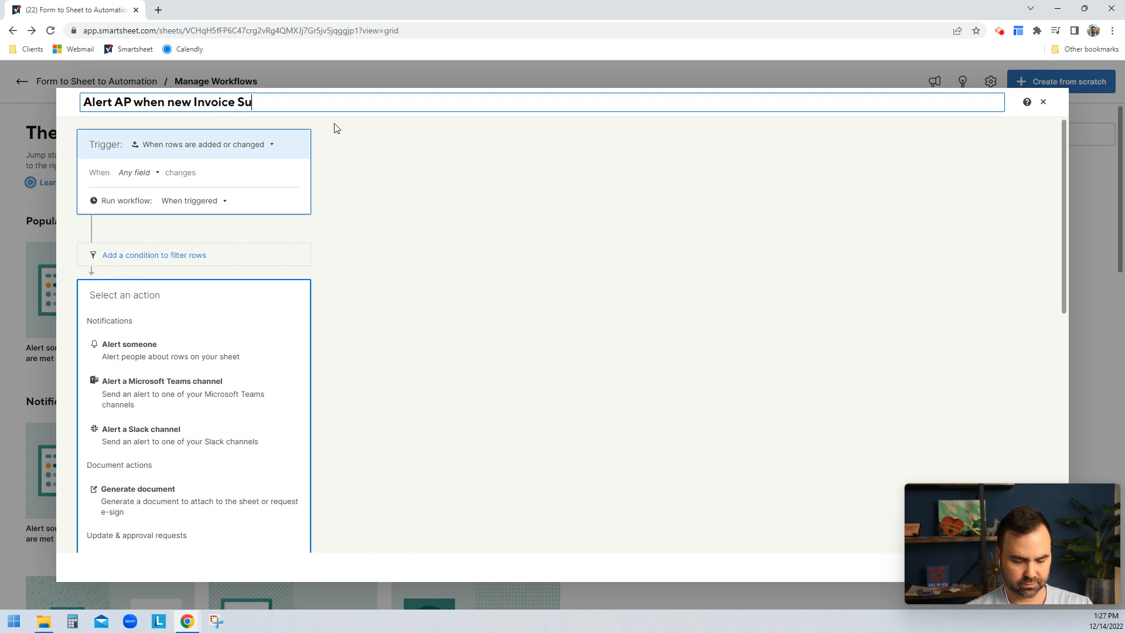
type("bmitted")
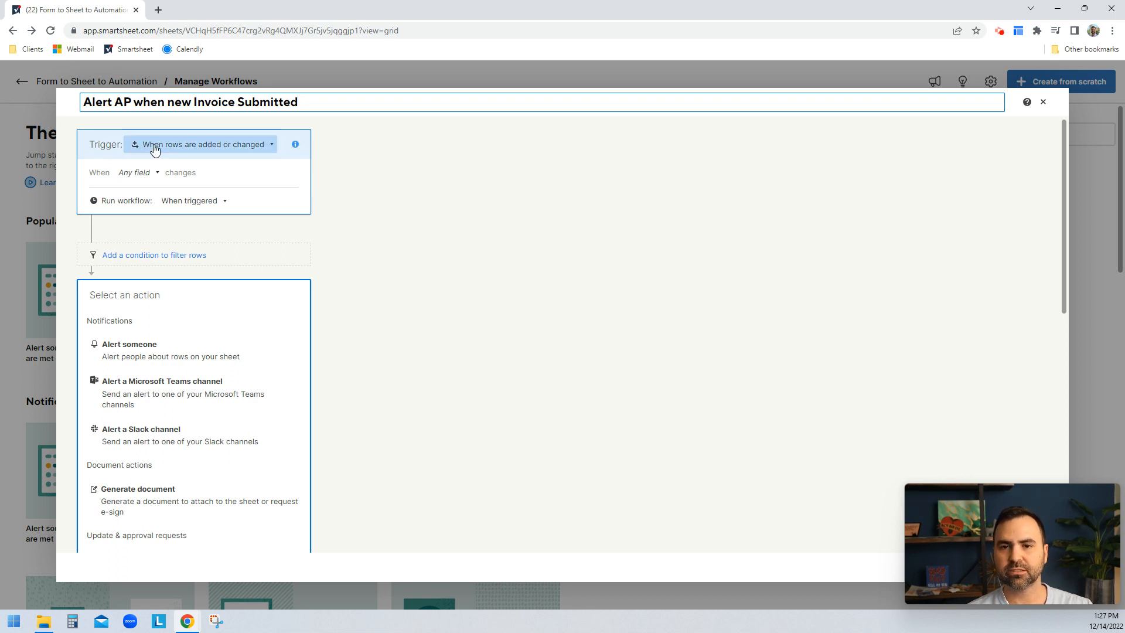
Set the workflow trigger to When rows are added, keeping its run frequency at When triggered.
left_click(215, 150)
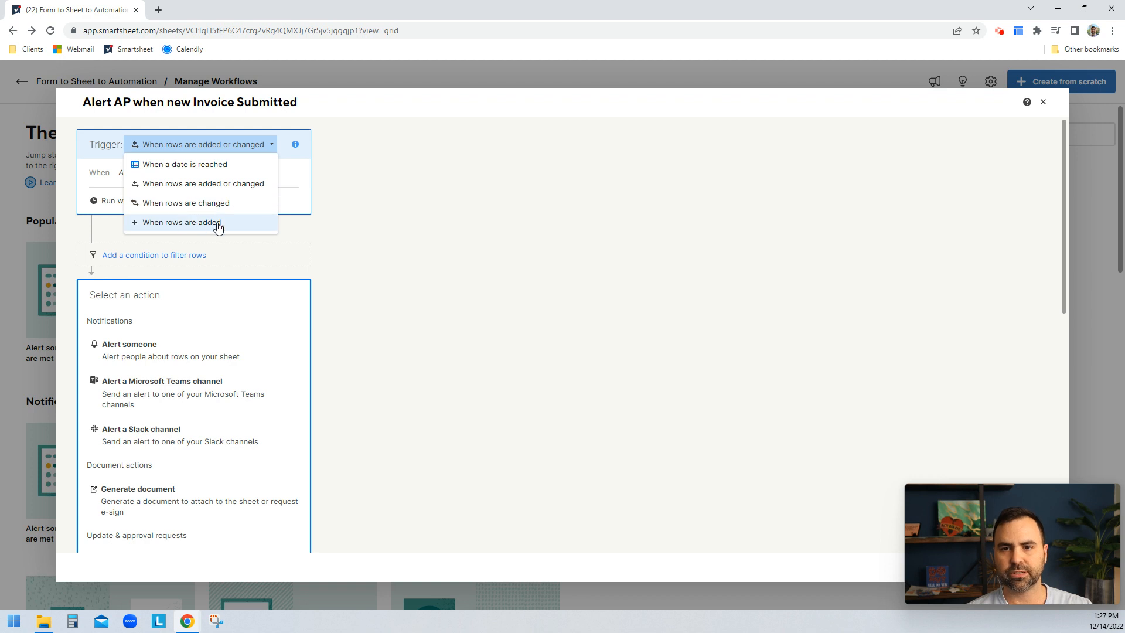
left_click(158, 225)
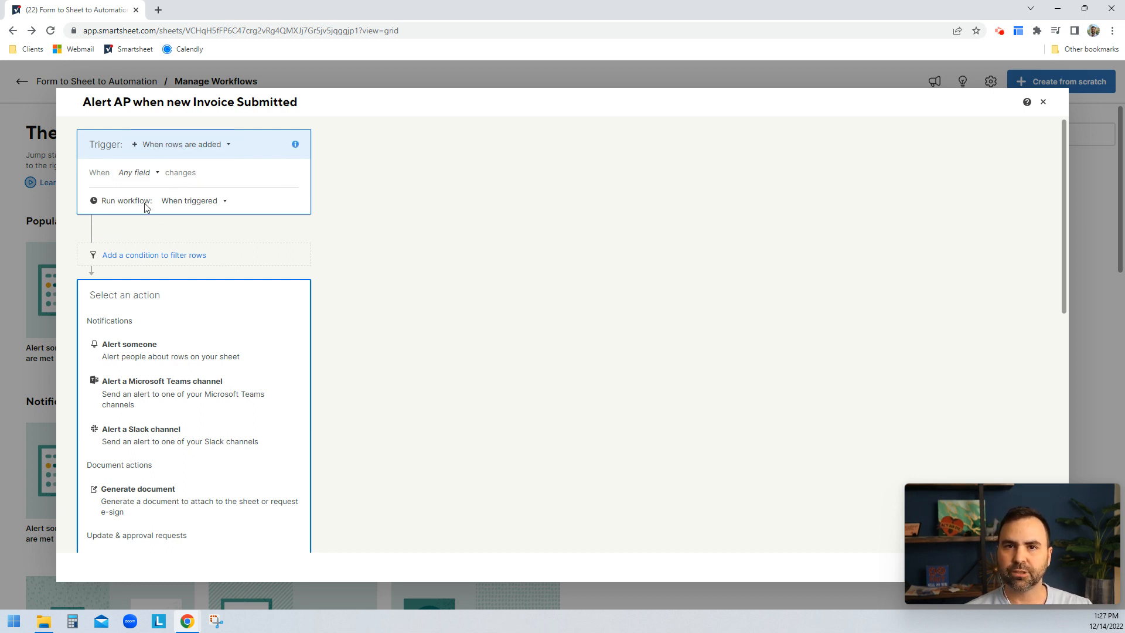
left_click(210, 209)
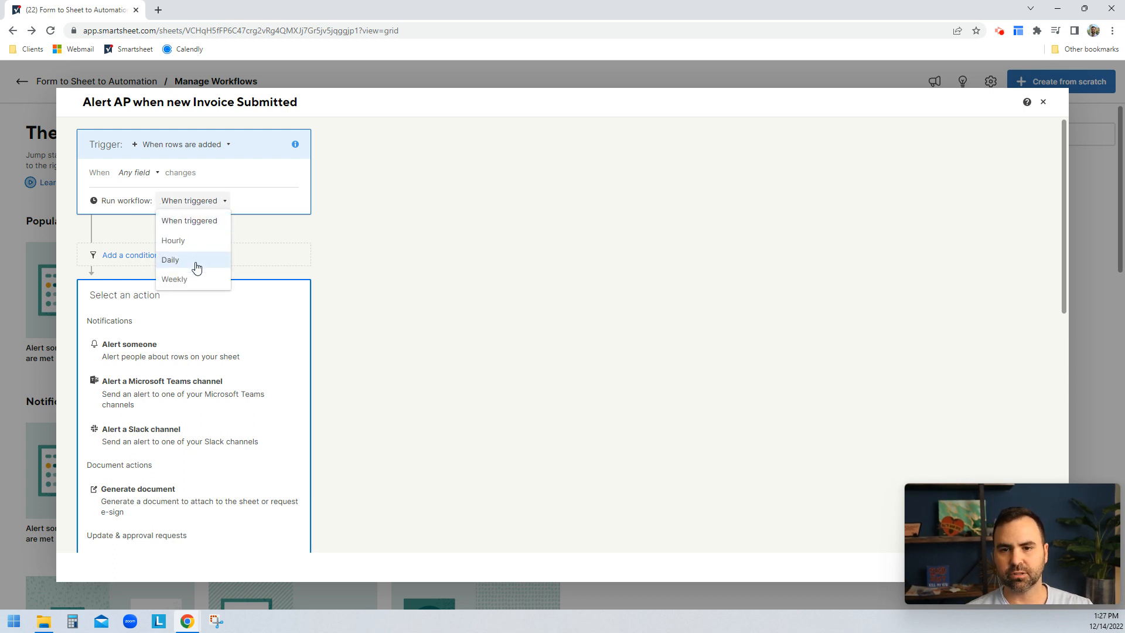
left_click(350, 202)
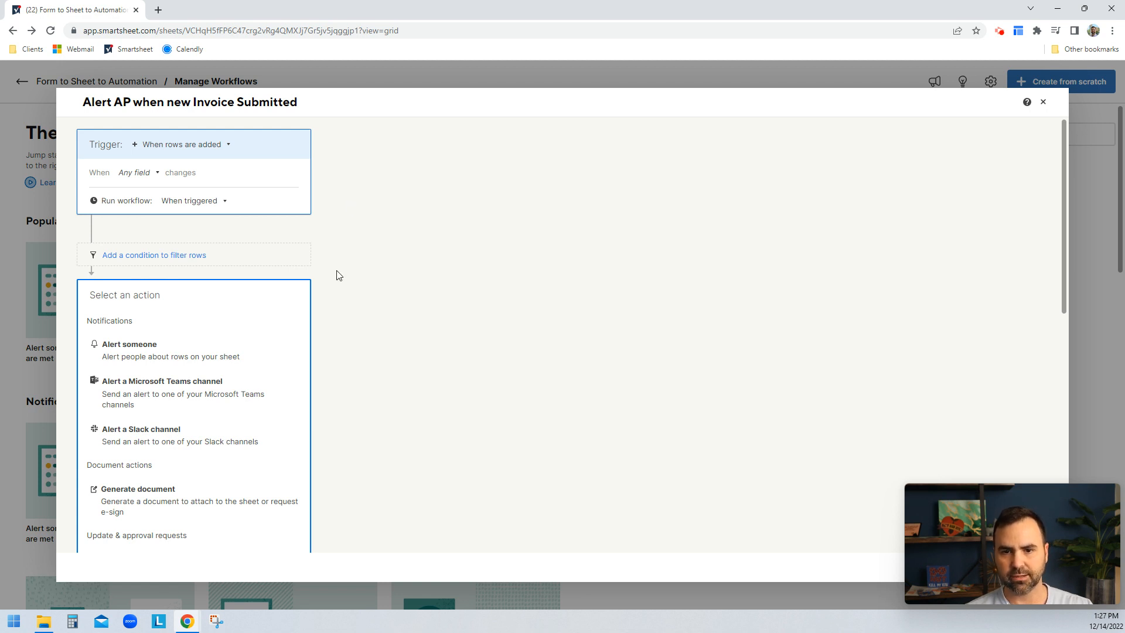
Add an Alert someone action to the workflow.
scroll(339, 272, "down", 2)
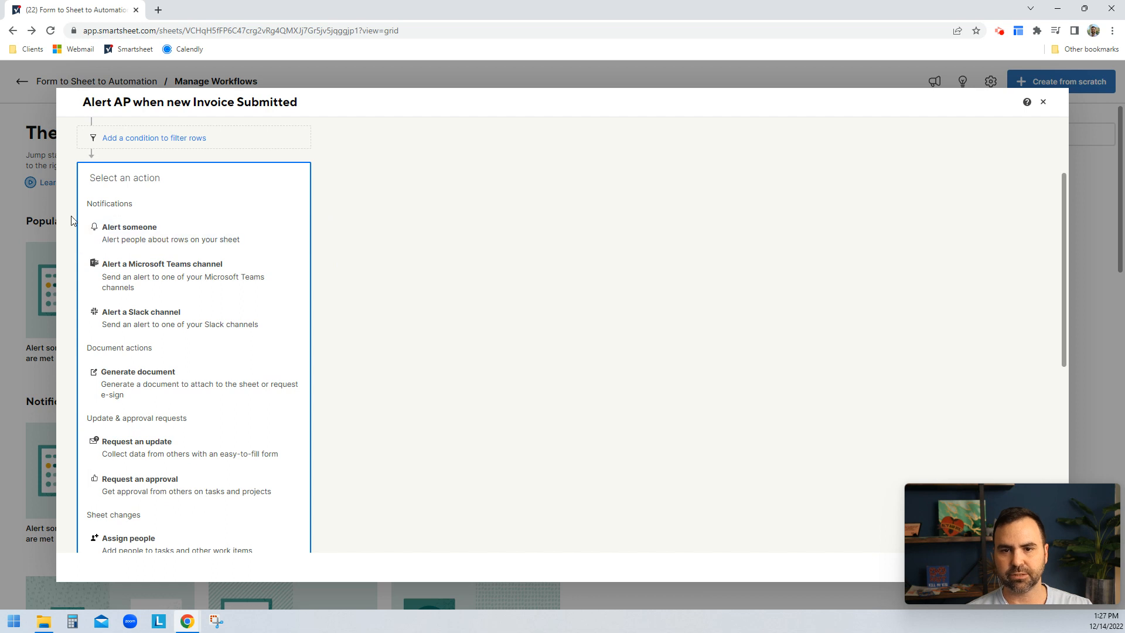
left_click(134, 235)
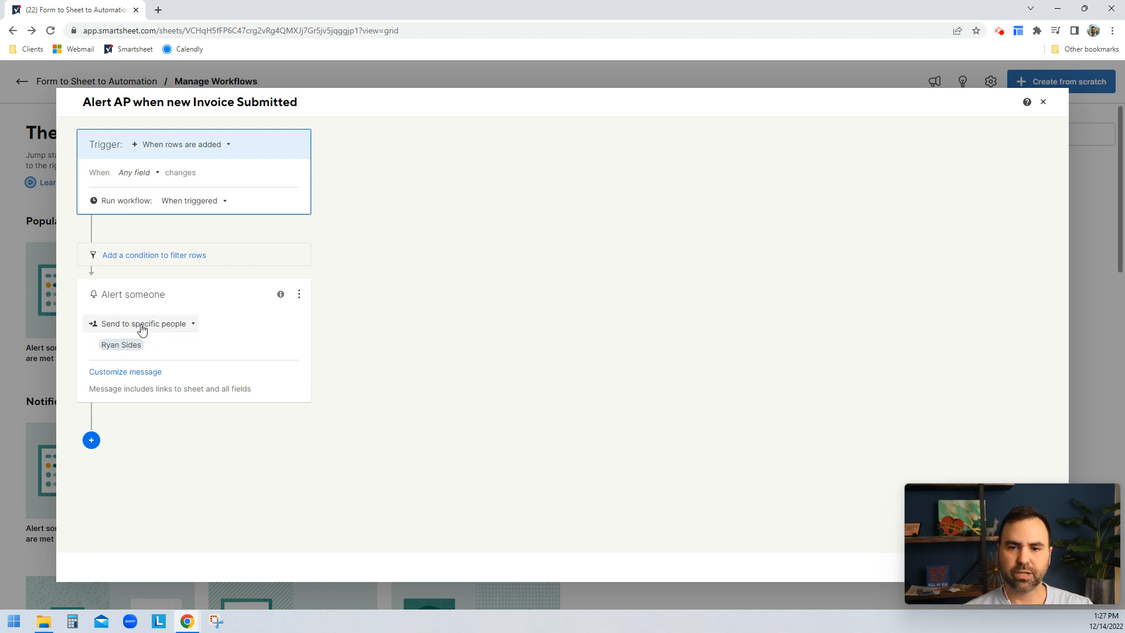
left_click(164, 345)
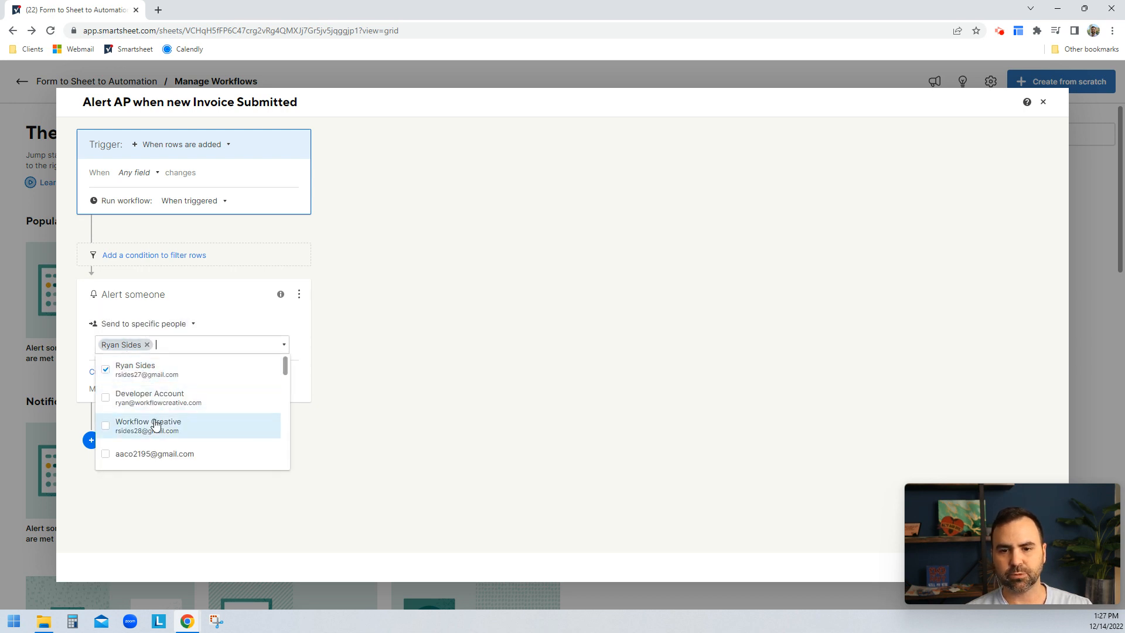
left_click(175, 346)
type("AP@mycompan")
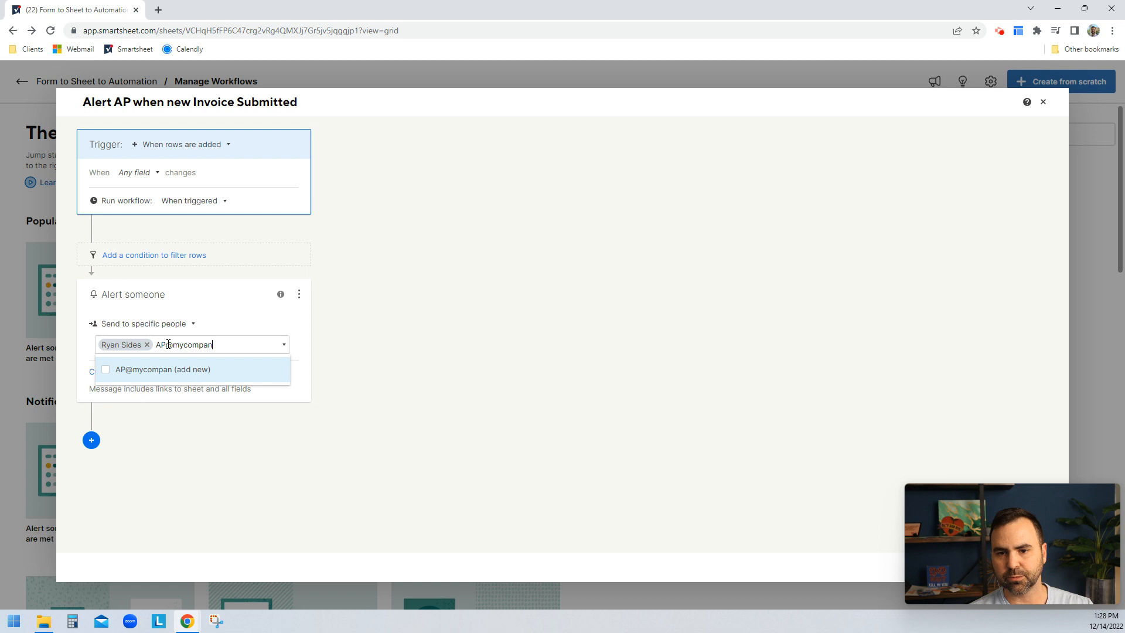
key("BackSpace")
key("BackSpace")
key("BackSpace")
key("BackSpace")
key("BackSpace")
key("BackSpace")
key("BackSpace")
key("BackSpace")
key("BackSpace")
key("BackSpace")
key("BackSpace")
left_click(320, 338)
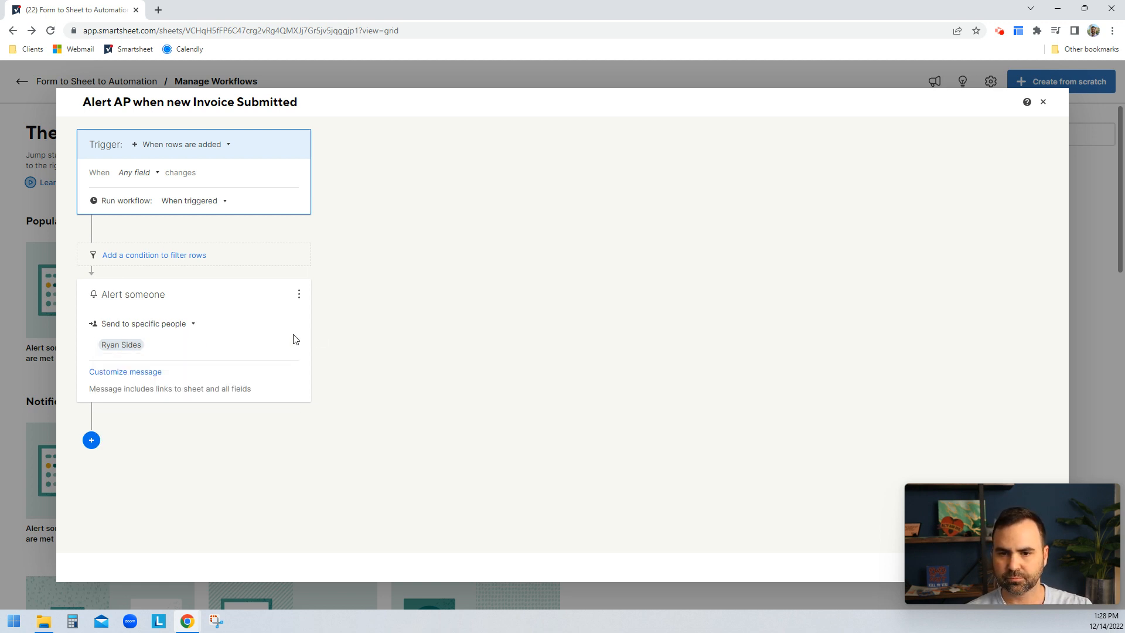
Customize the alert message with the subject "New Invoice Submitted", keeping links to the sheet and all fields included.
left_click(174, 381)
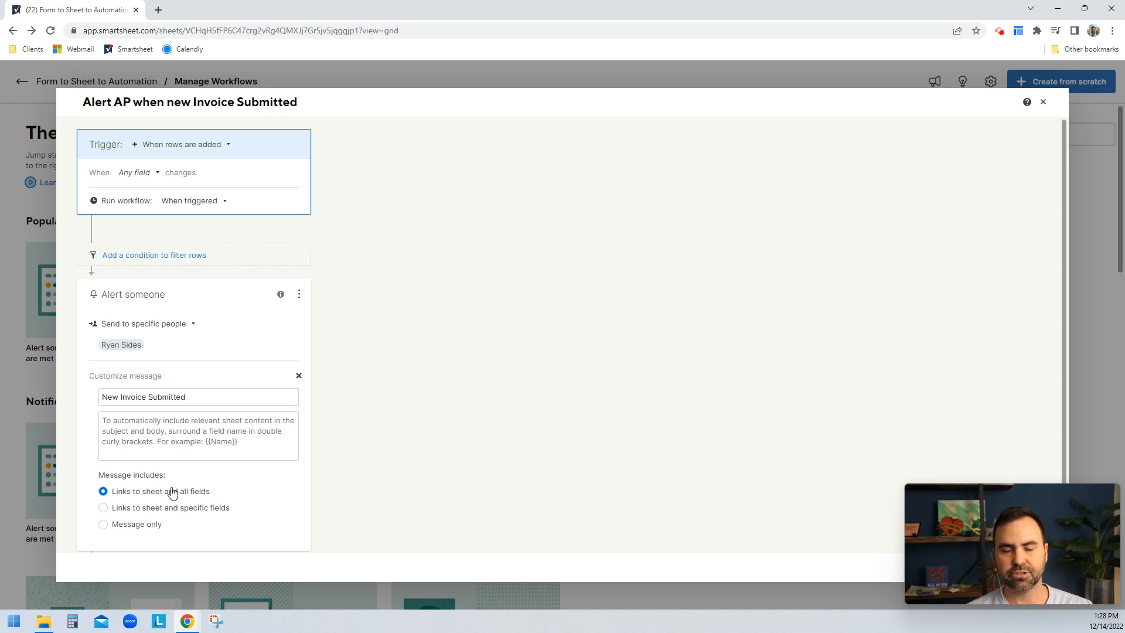
scroll(431, 445, "down", 2)
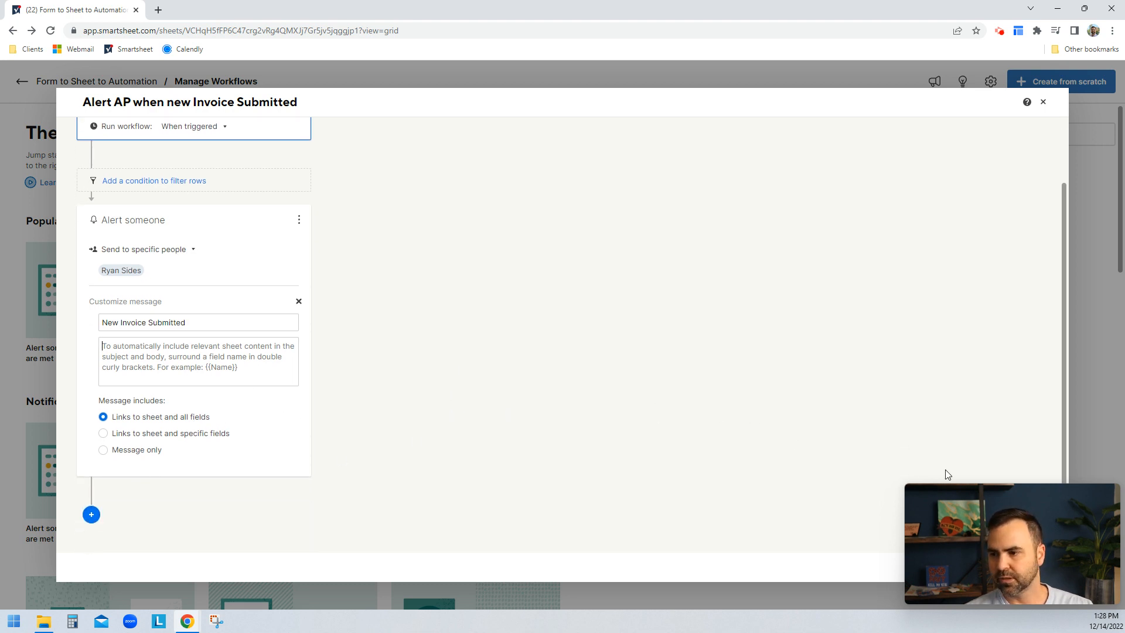
Save the alert workflow and leave the workflow manager for the Form to Sheet to Automation sheet.
mouse_move(1051, 508)
left_click_drag(1061, 491, 909, 499)
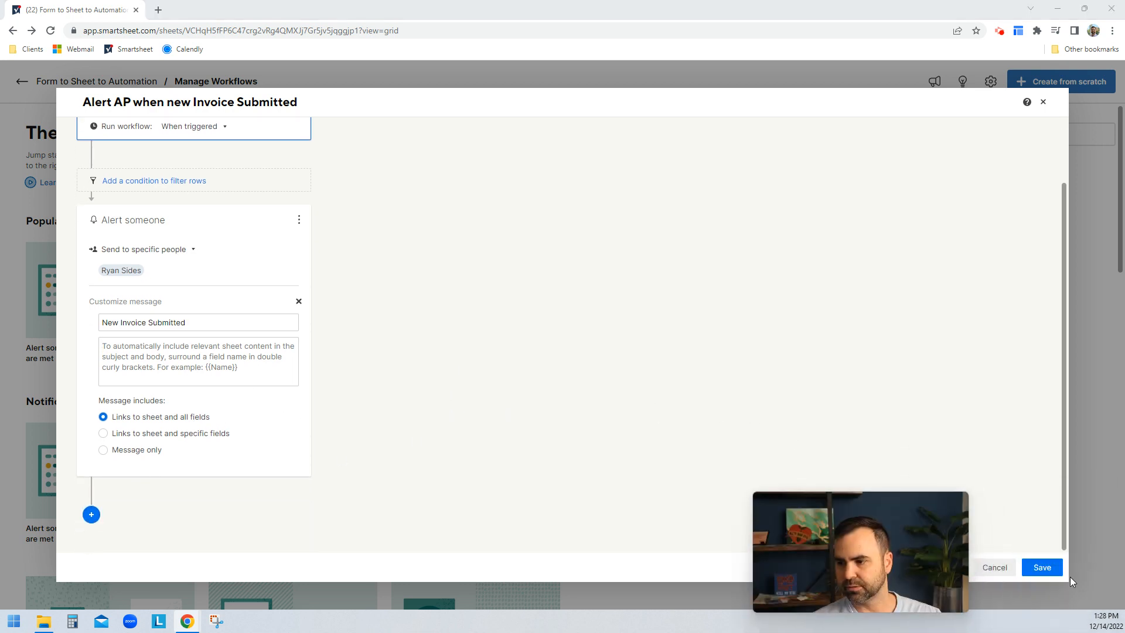
left_click(1044, 569)
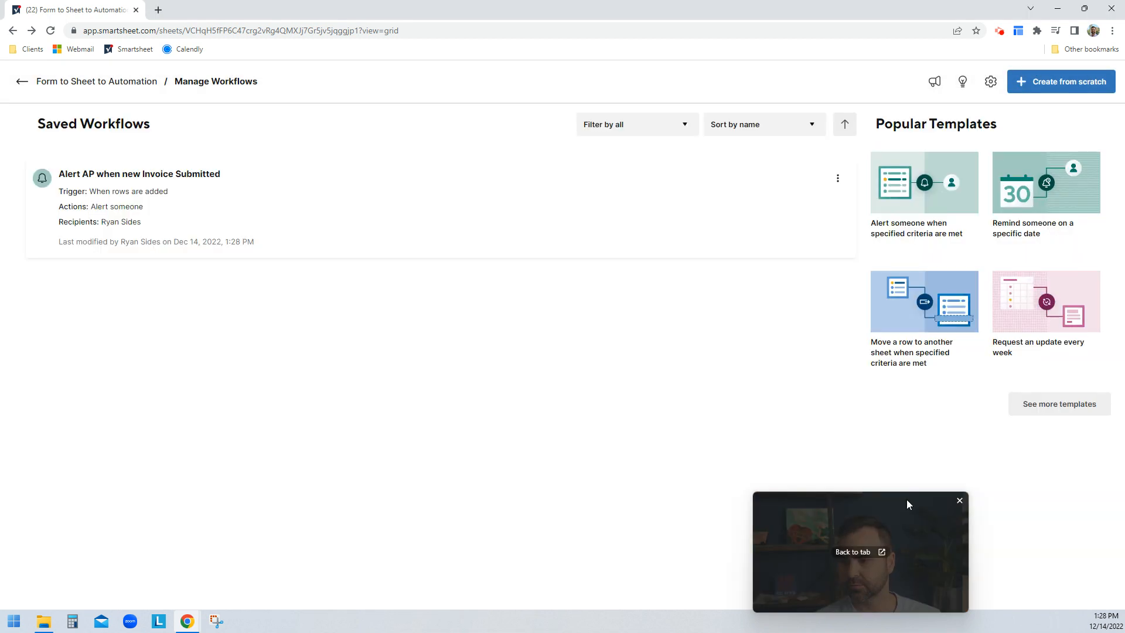
left_click_drag(910, 501, 1055, 490)
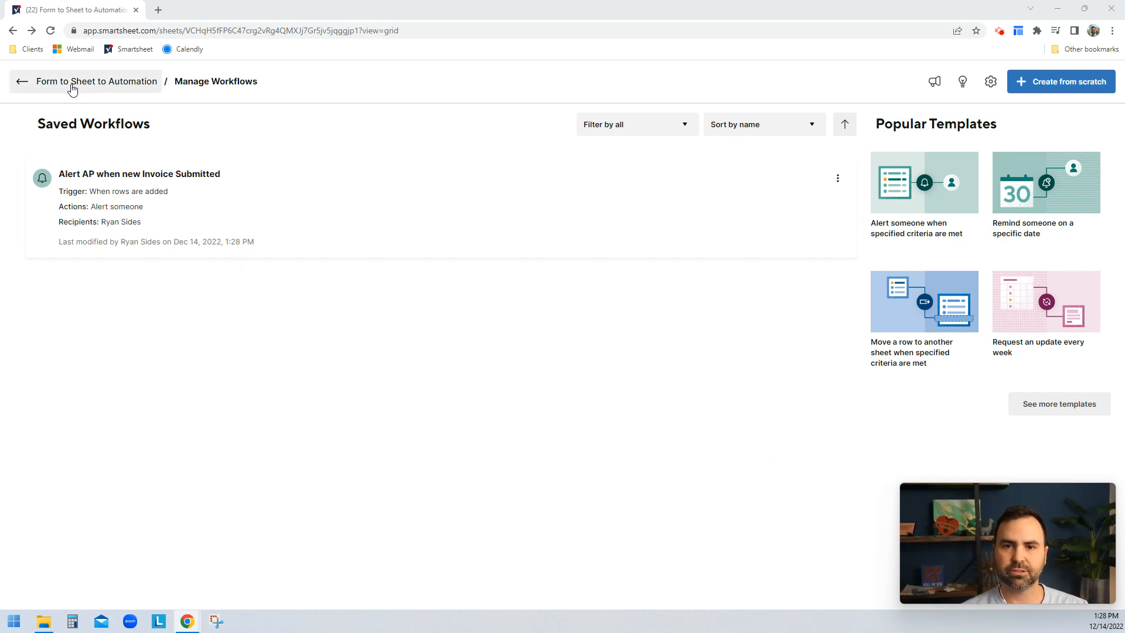
left_click(44, 88)
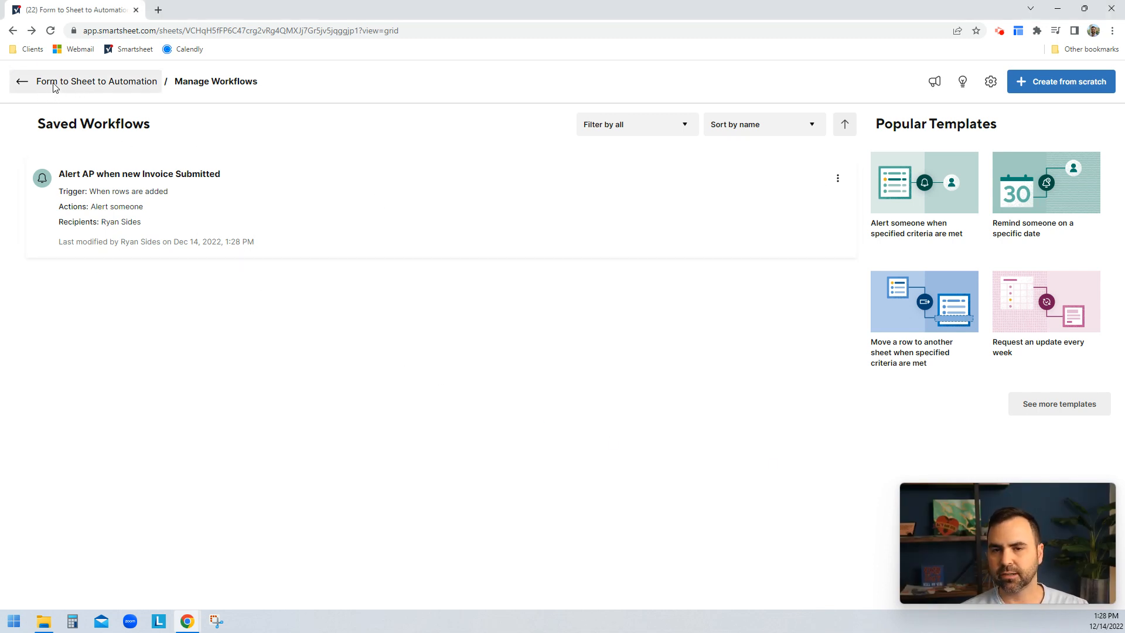